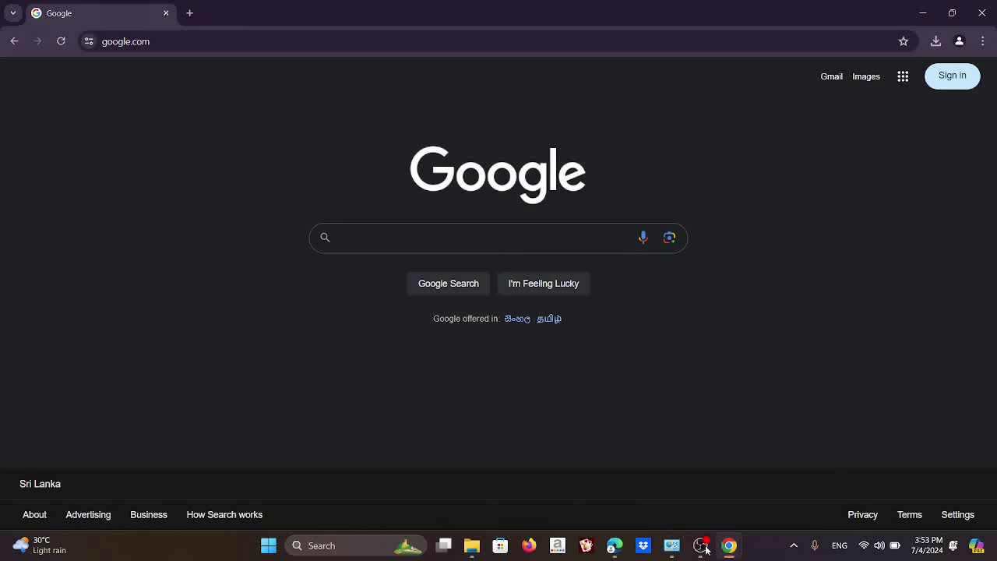
Step: Search Google for 'python download windows 10' using the suggested query
left_click(460, 241)
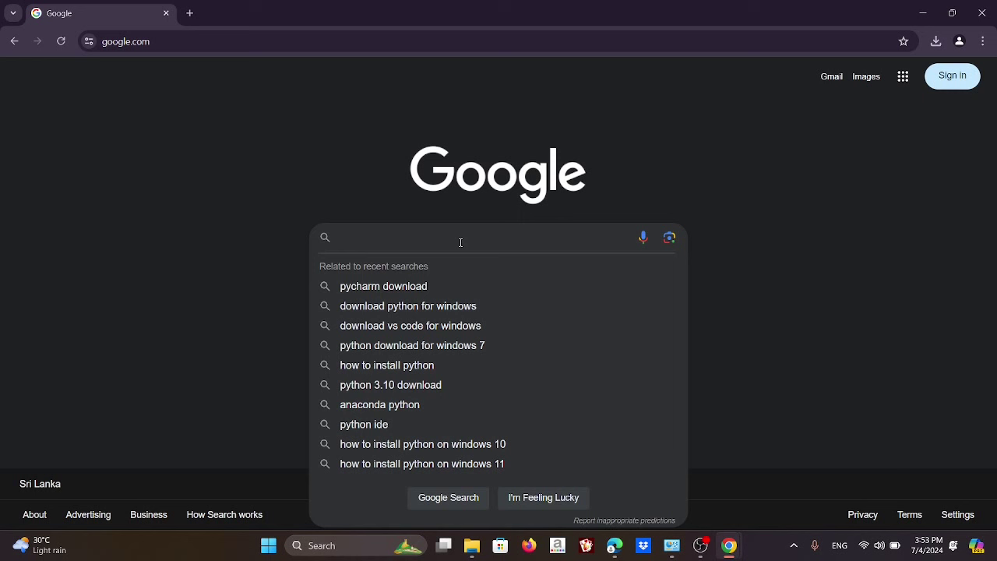
type("python ")
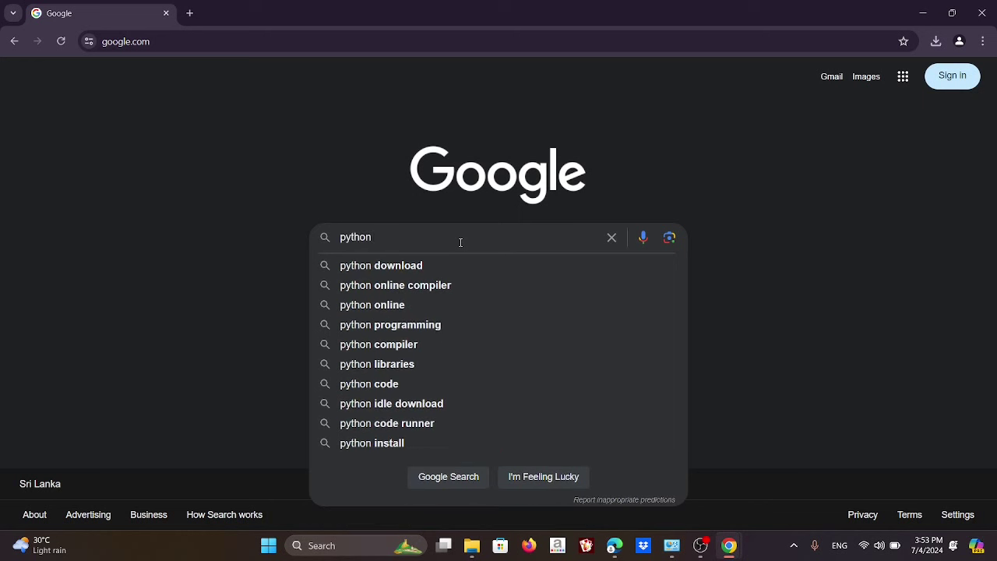
type("downlo")
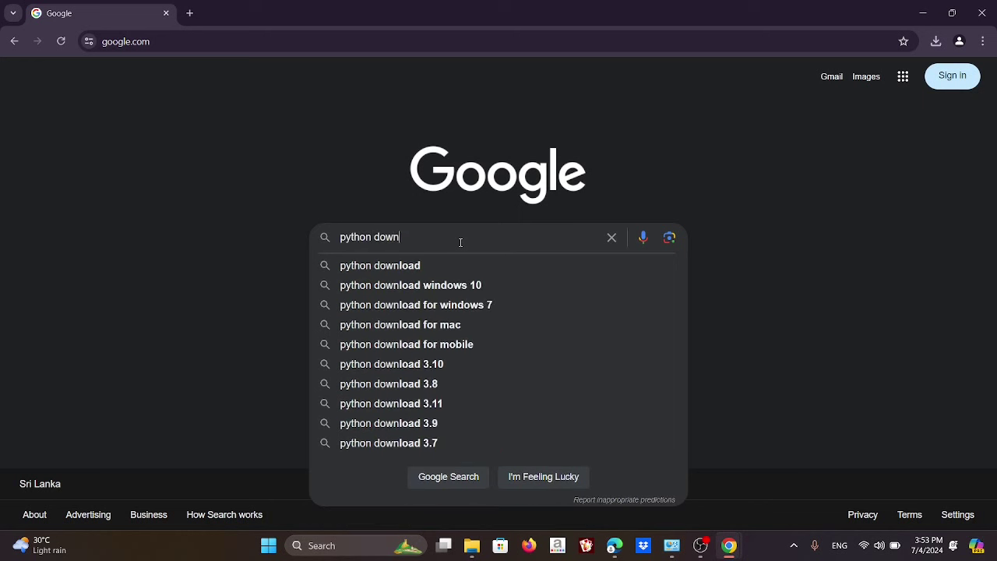
key("Down")
key("Down")
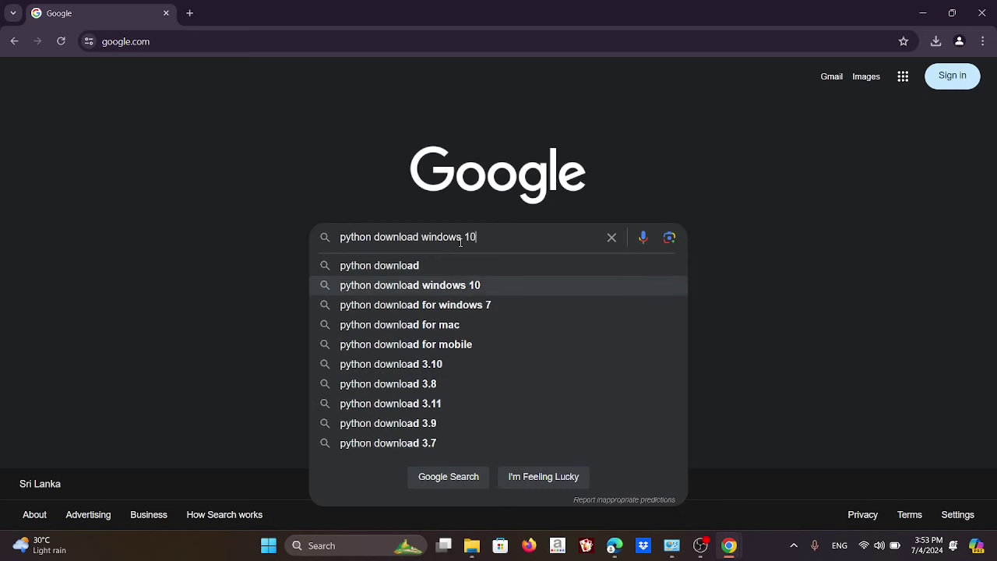
key("Return")
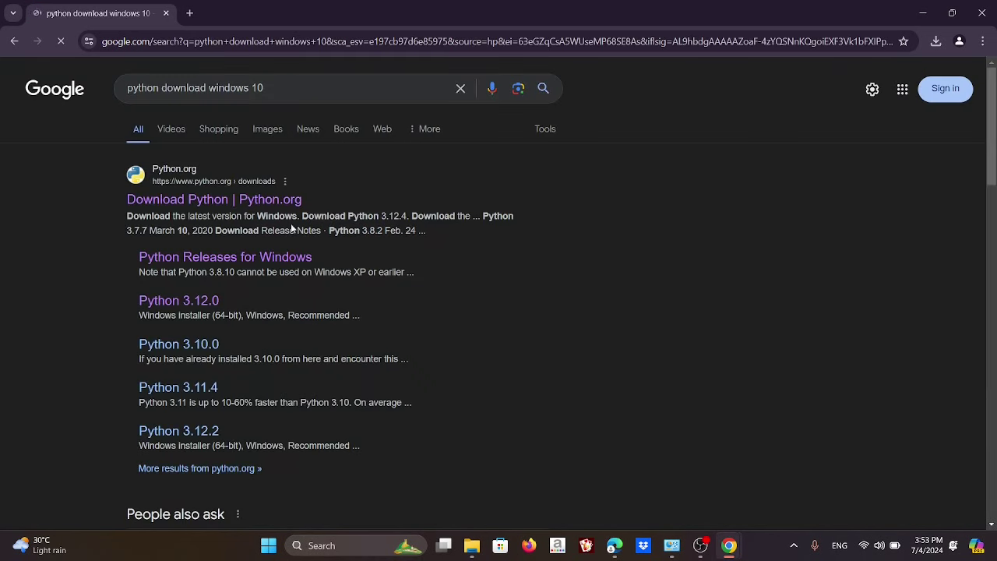
Step: Download the Python 3.13.0a4 Windows installer (64-bit) from python.org's Releases for Windows page
left_click(184, 201)
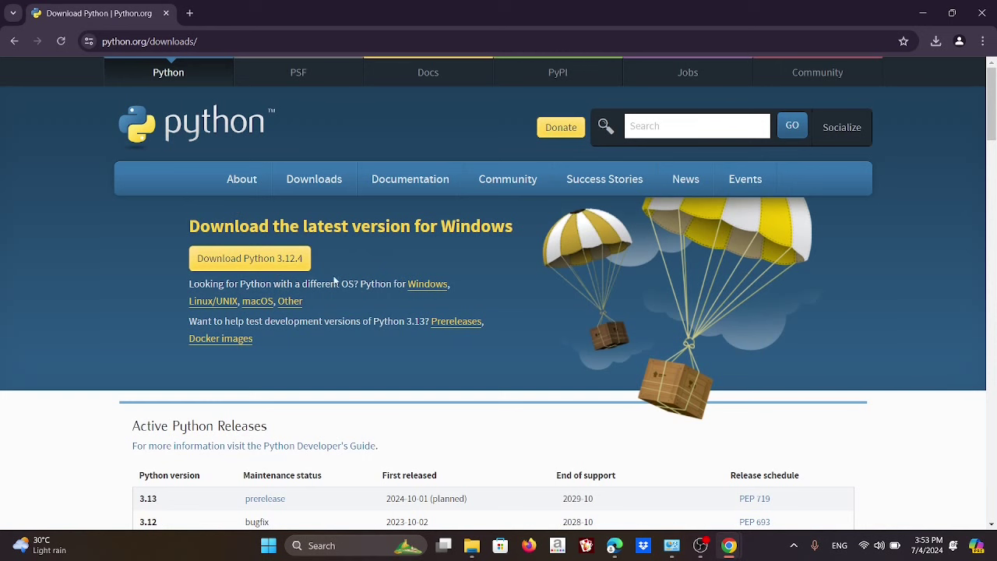
left_click(429, 287)
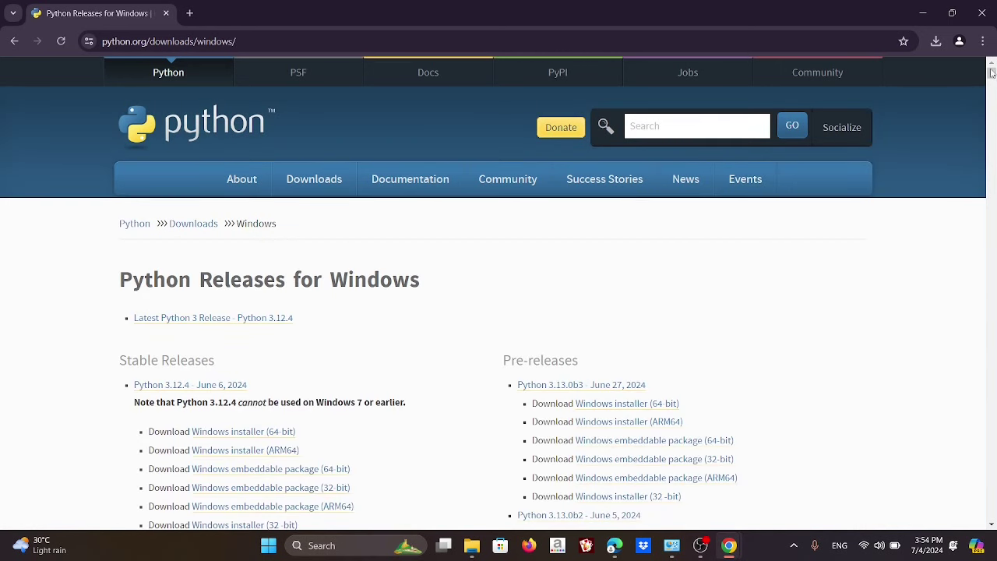
left_click_drag(991, 72, 992, 76)
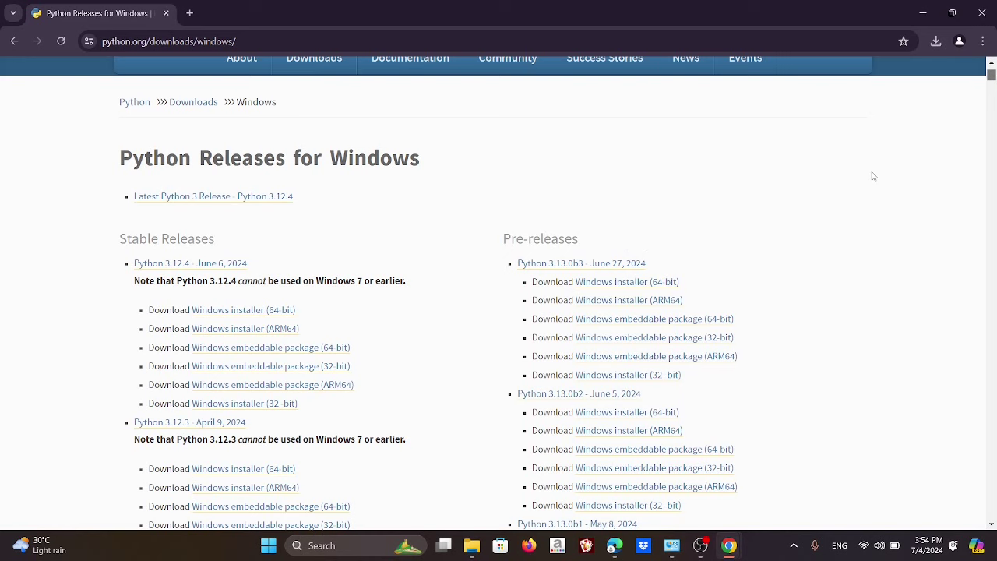
scroll(873, 176, "down", 3)
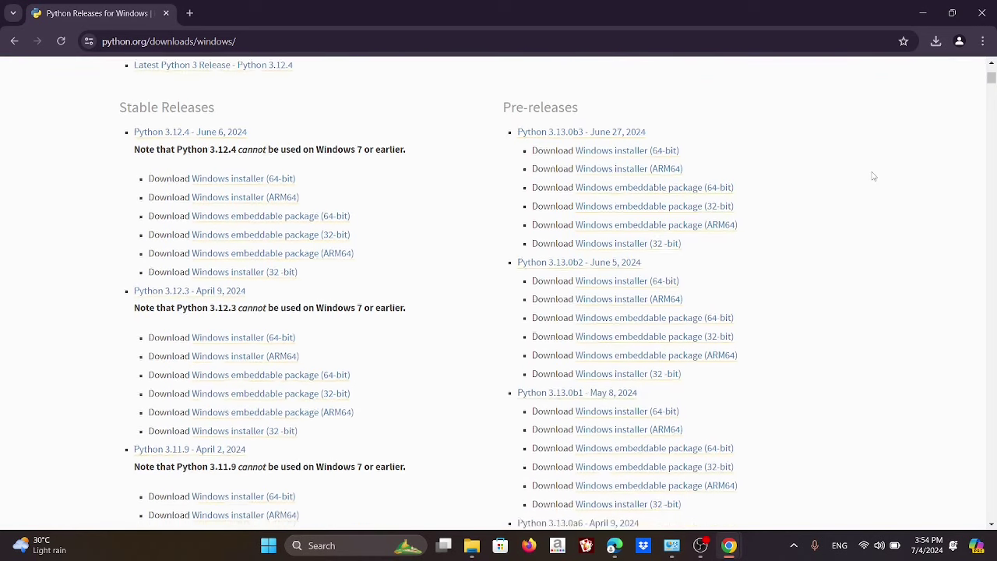
scroll(873, 176, "down", 3)
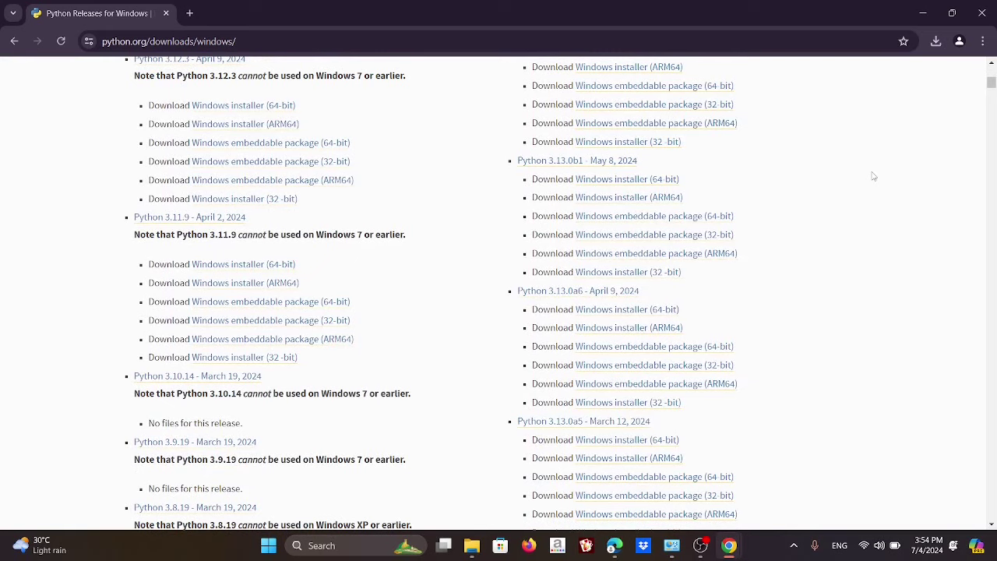
scroll(874, 176, "down", 3)
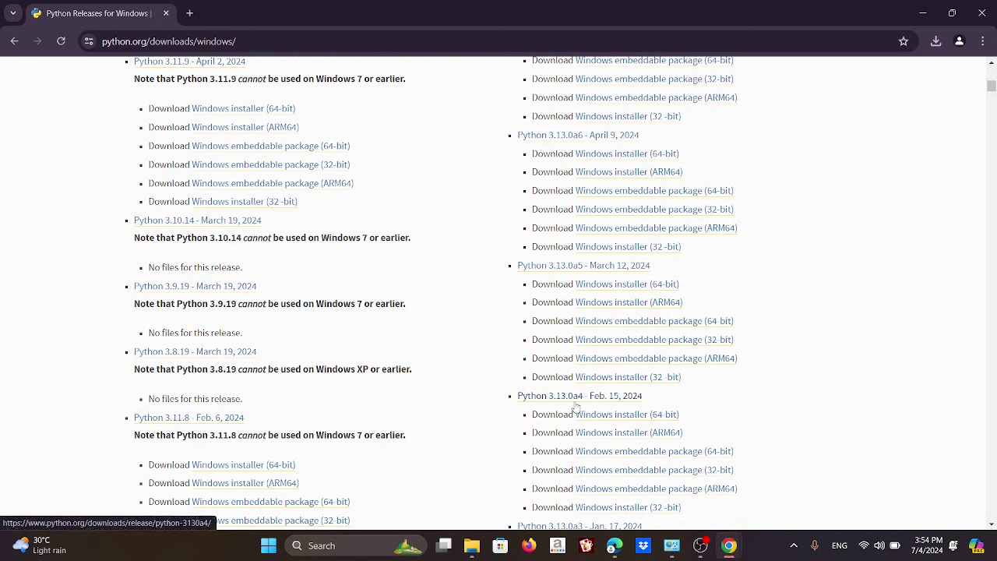
left_click(629, 419)
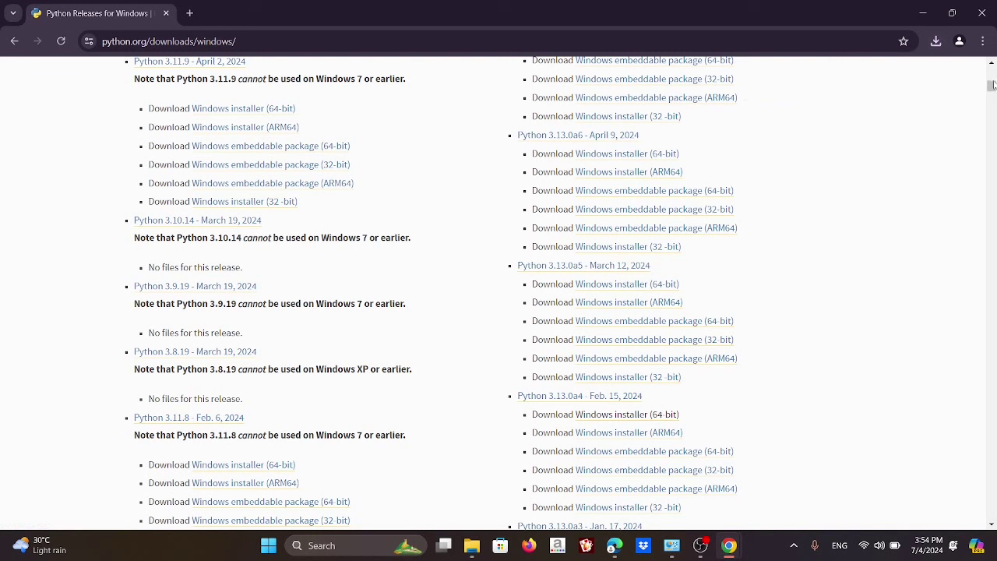
left_click_drag(993, 88, 994, 66)
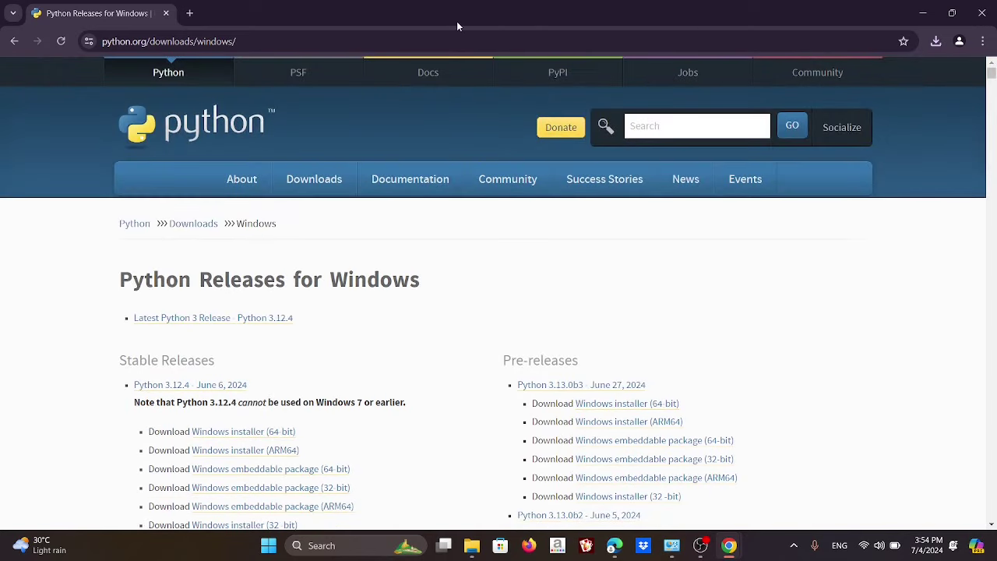
Step: Go back, return to google.com, and search for 'pycharm download' from the suggestions
left_click(14, 42)
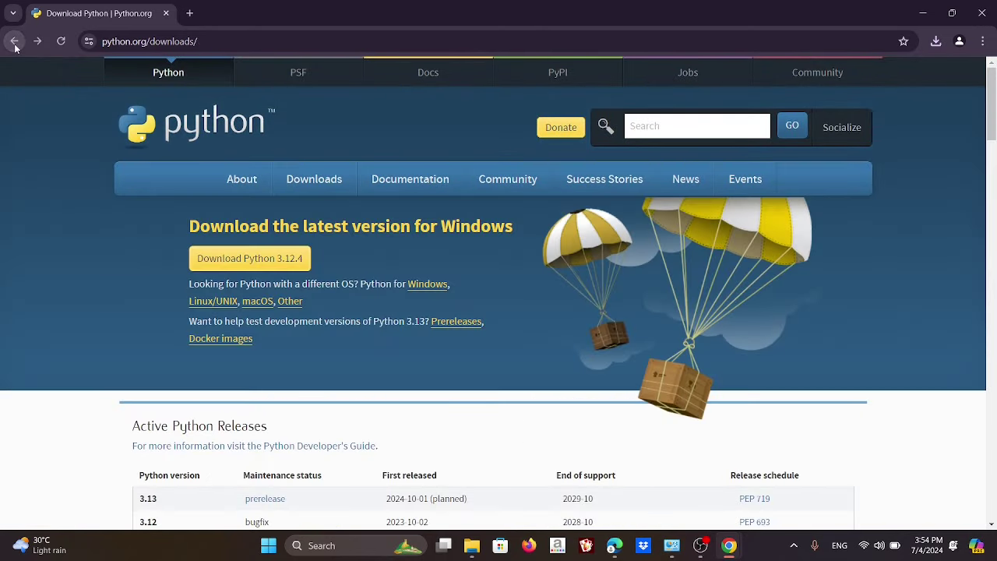
left_click(174, 41)
right_click(198, 48)
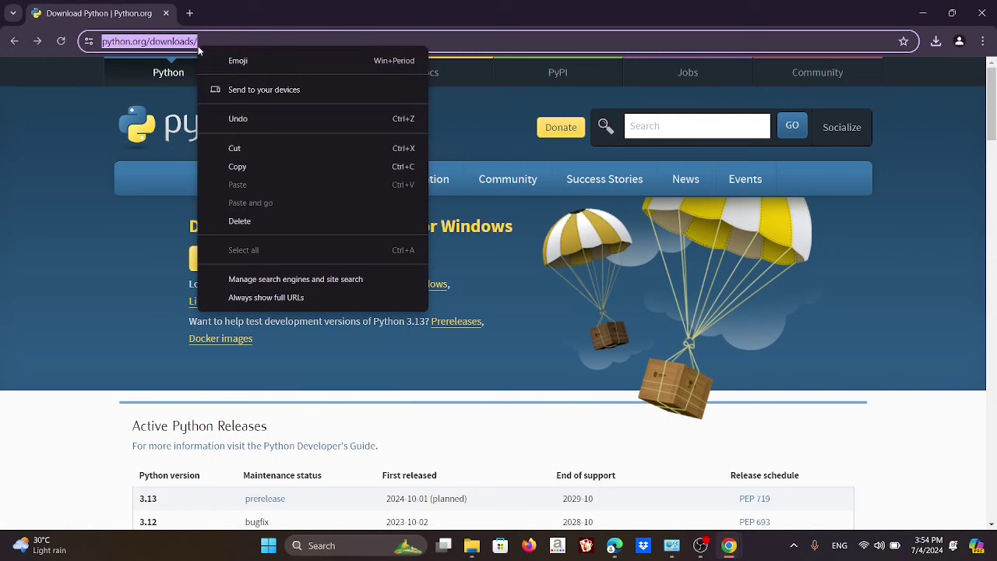
key("Escape")
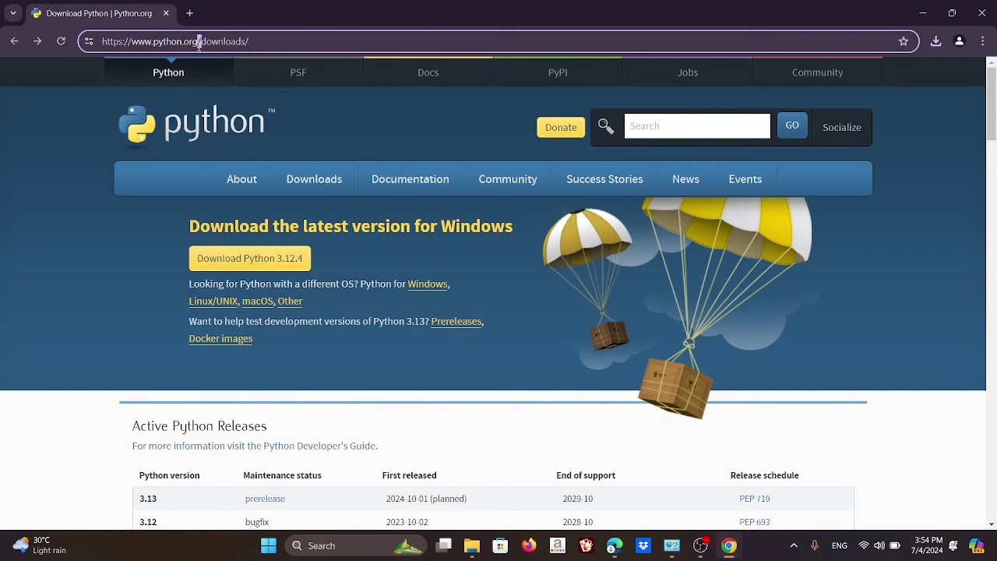
type("goo")
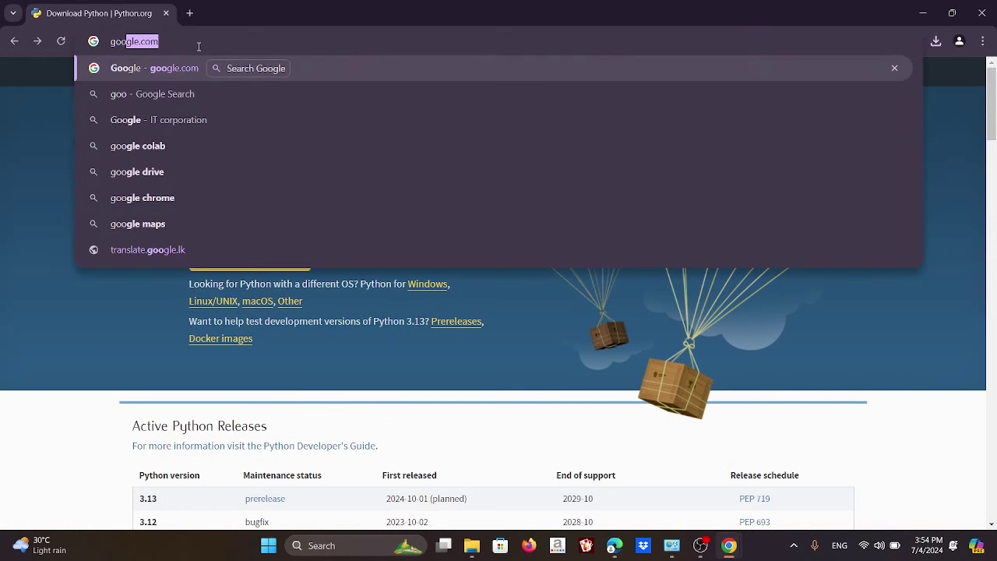
key("Return")
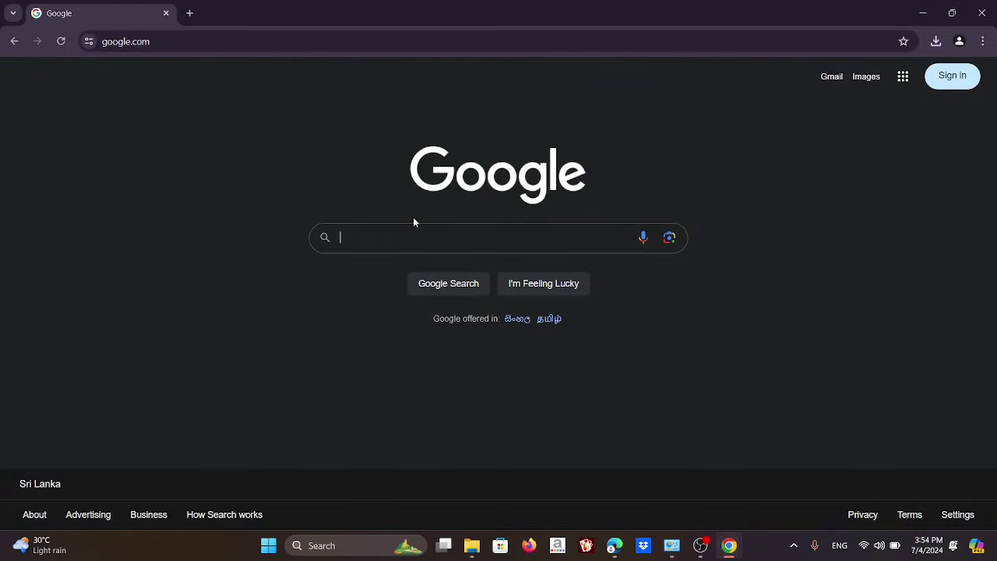
left_click(366, 243)
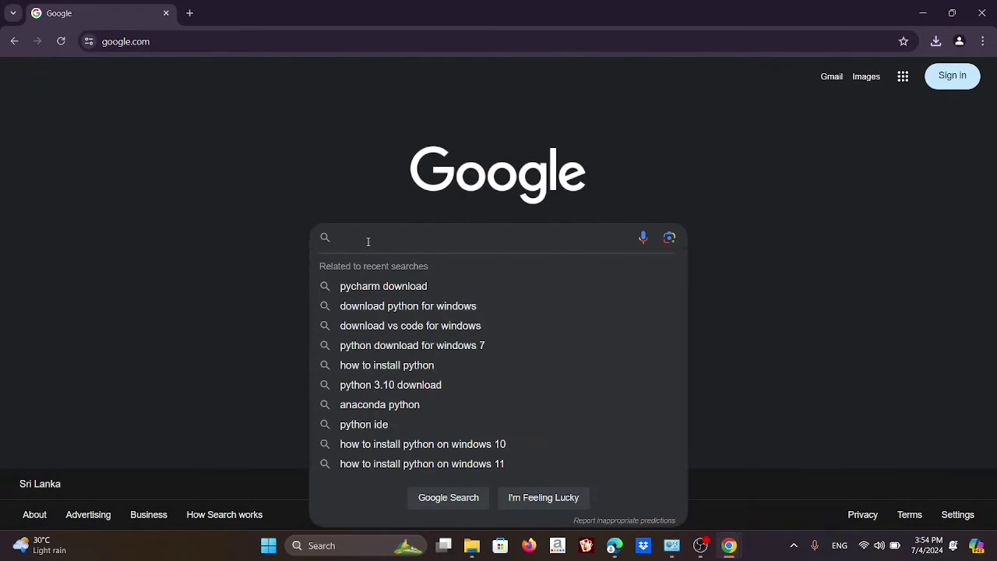
left_click(391, 286)
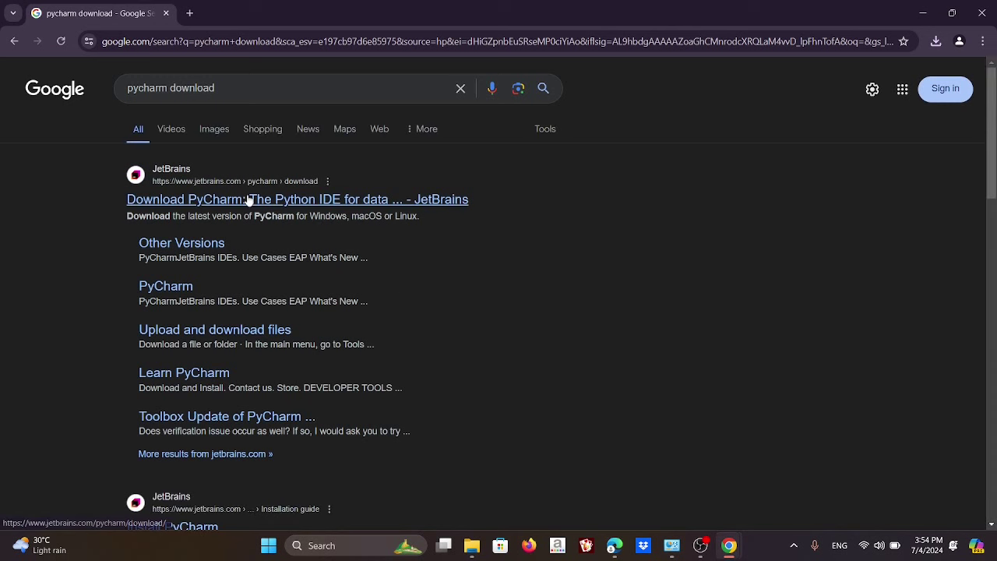
Step: Accept JetBrains cookies and download PyCharm Community Edition as the .exe (Windows) installer
left_click(208, 201)
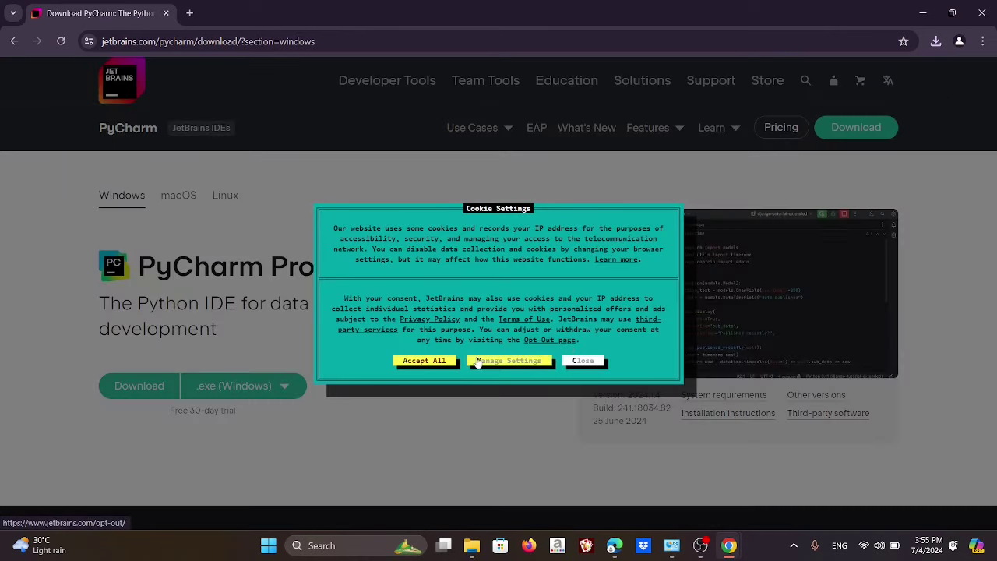
left_click(438, 363)
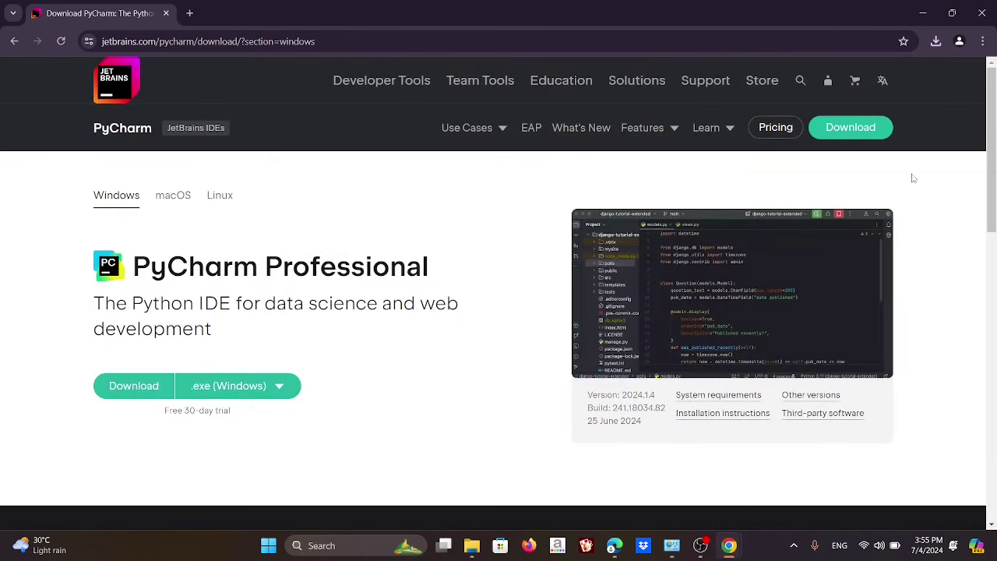
scroll(992, 97, "down", 3)
scroll(995, 244, "down", 3)
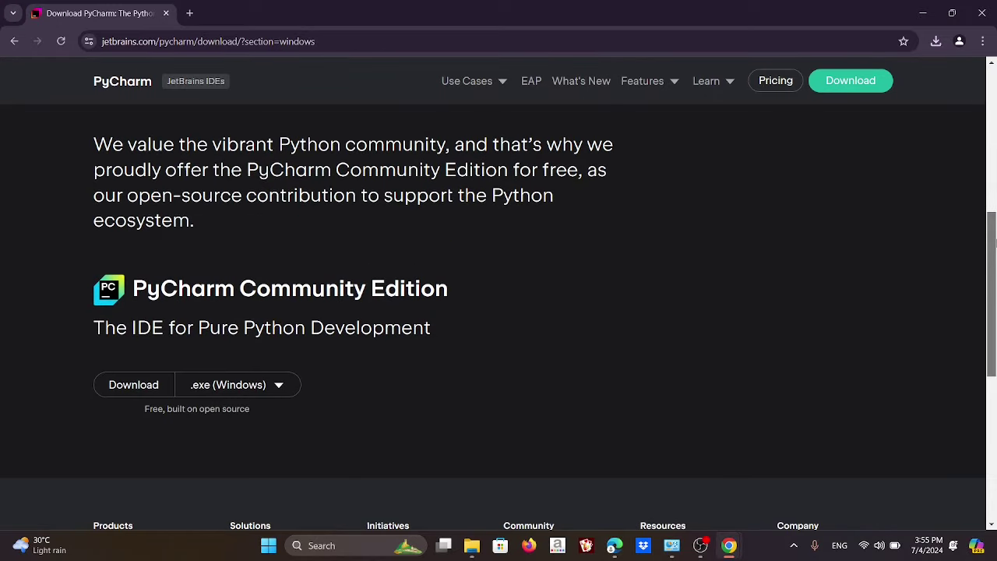
left_click_drag(995, 244, 995, 265)
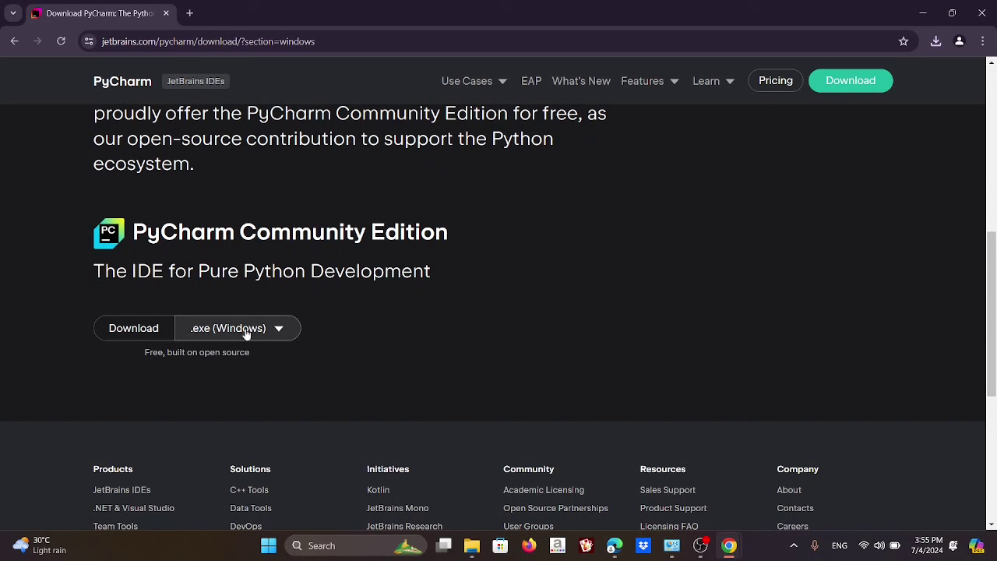
left_click(282, 332)
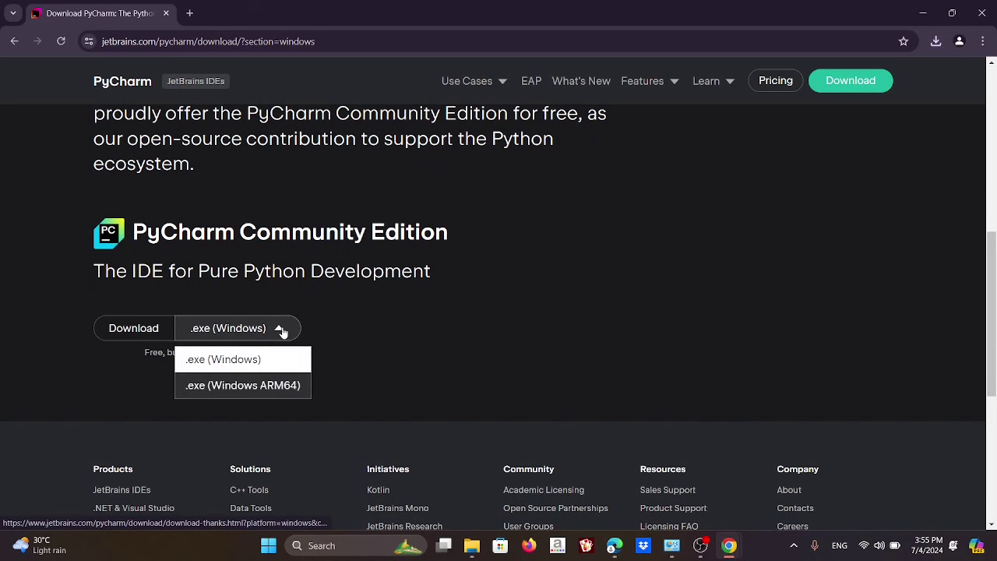
left_click(282, 332)
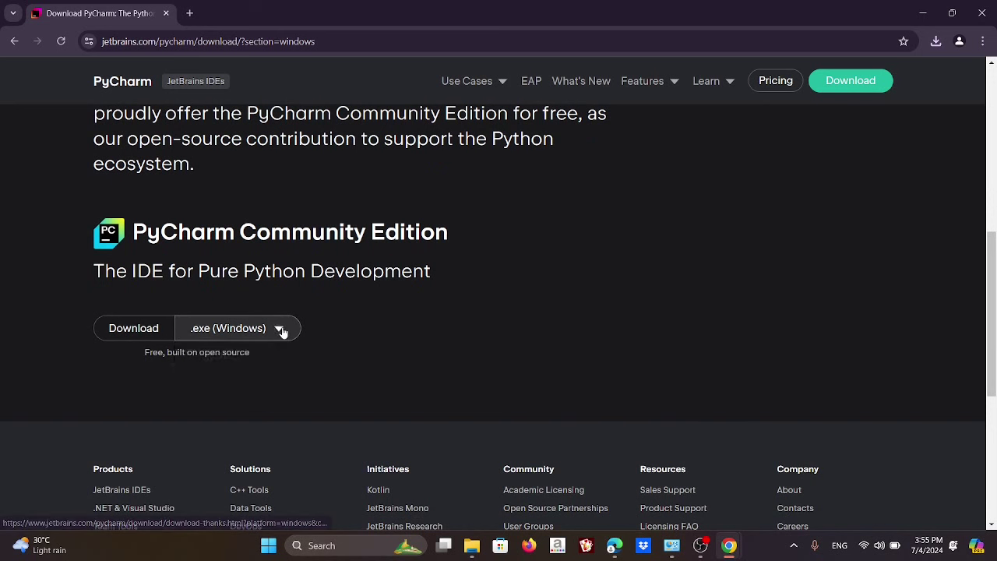
left_click(131, 330)
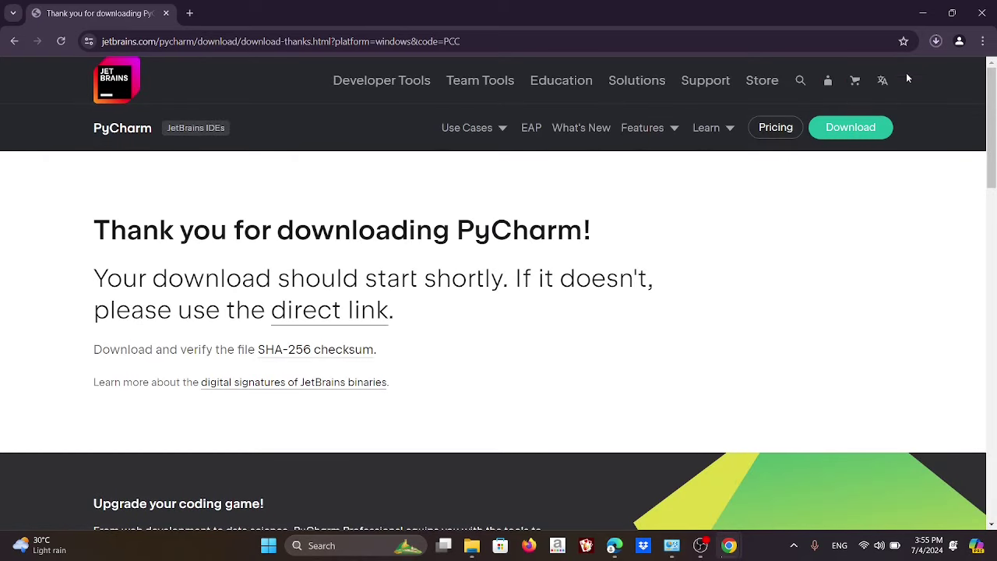
Step: Install Python 3.13.0a4 from the desktop installer with 'Add python.exe to PATH' ticked
left_click(923, 17)
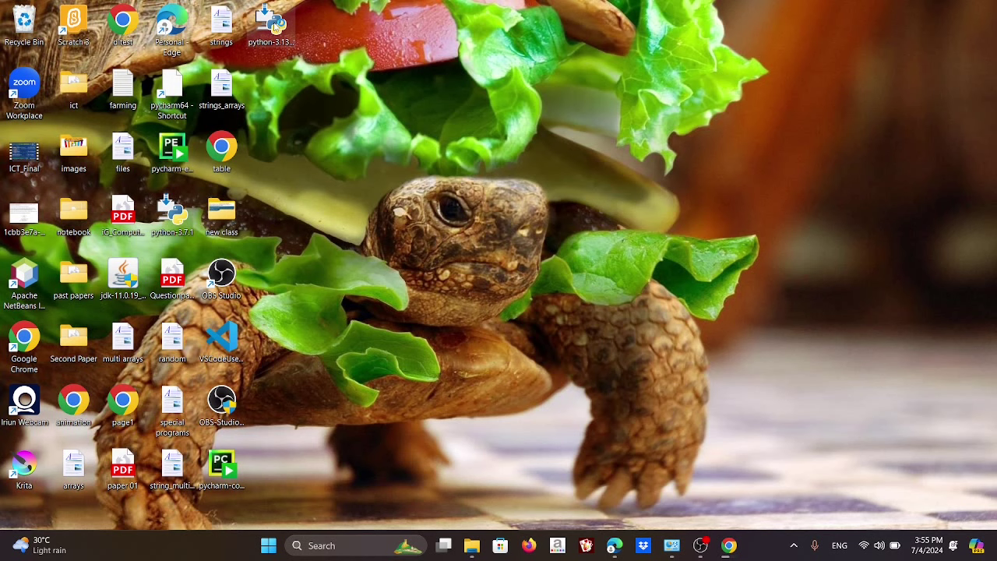
double_click(275, 26)
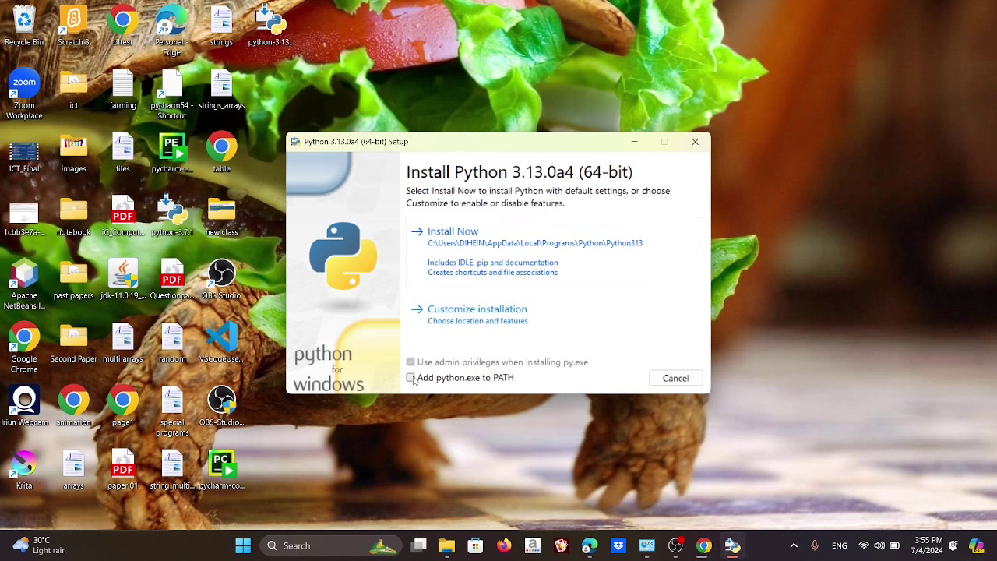
left_click(410, 378)
left_click(464, 242)
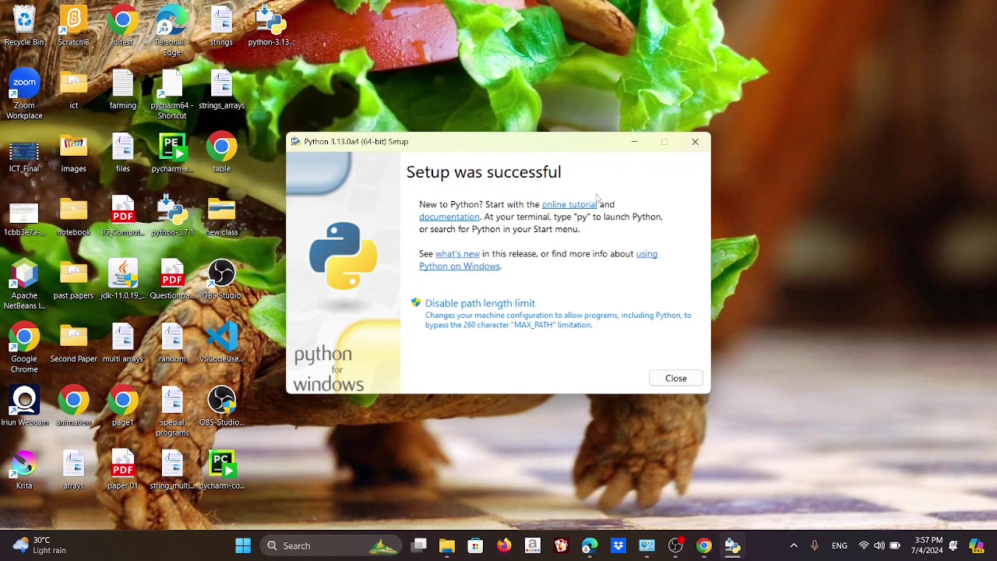
Step: Close the successful Python setup and select the pycharm-community-2024.1.4 installer on the desktop
left_click(677, 380)
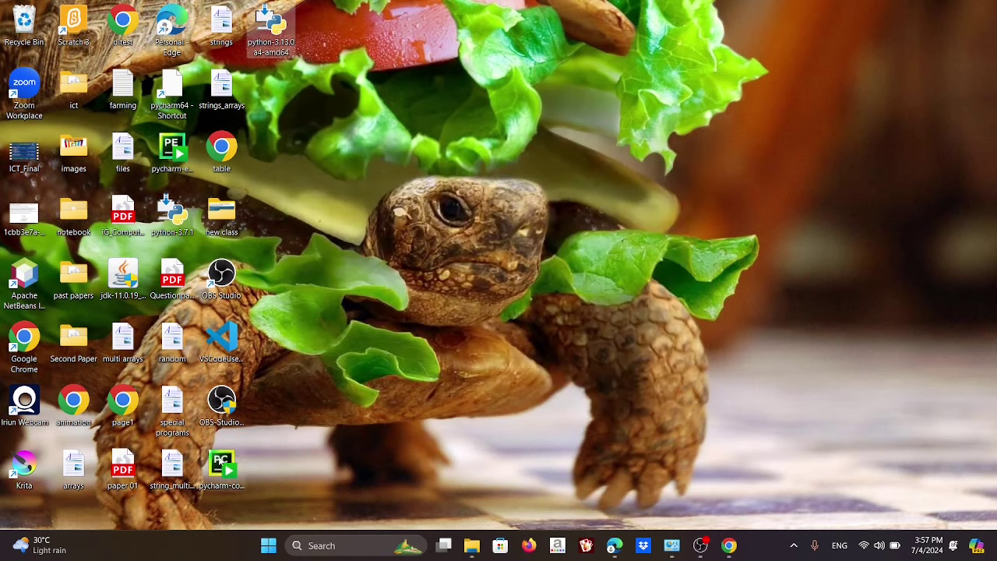
left_click(222, 462)
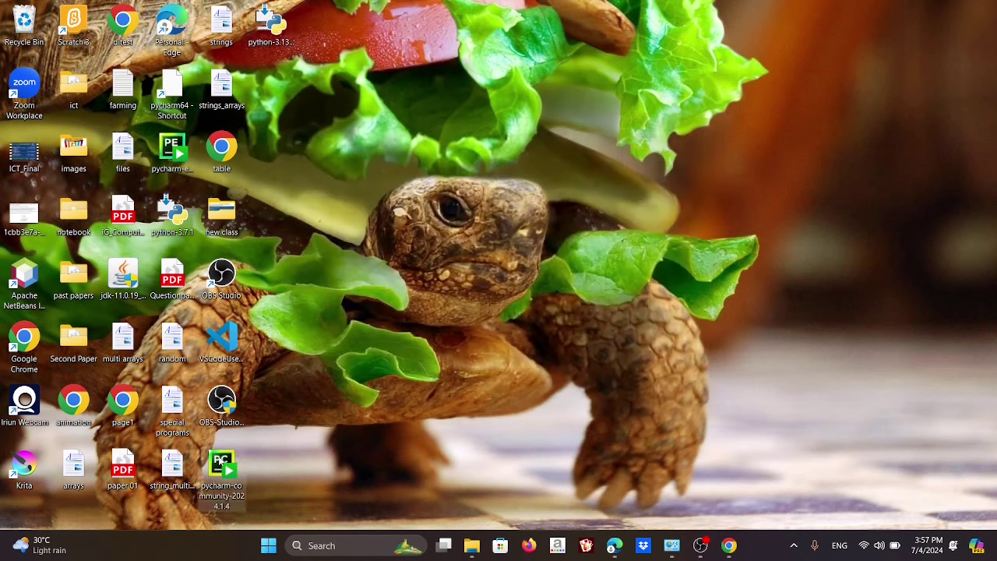
Step: Install PyCharm Community in the default location with a desktop shortcut and bin folder on PATH
double_click(217, 461)
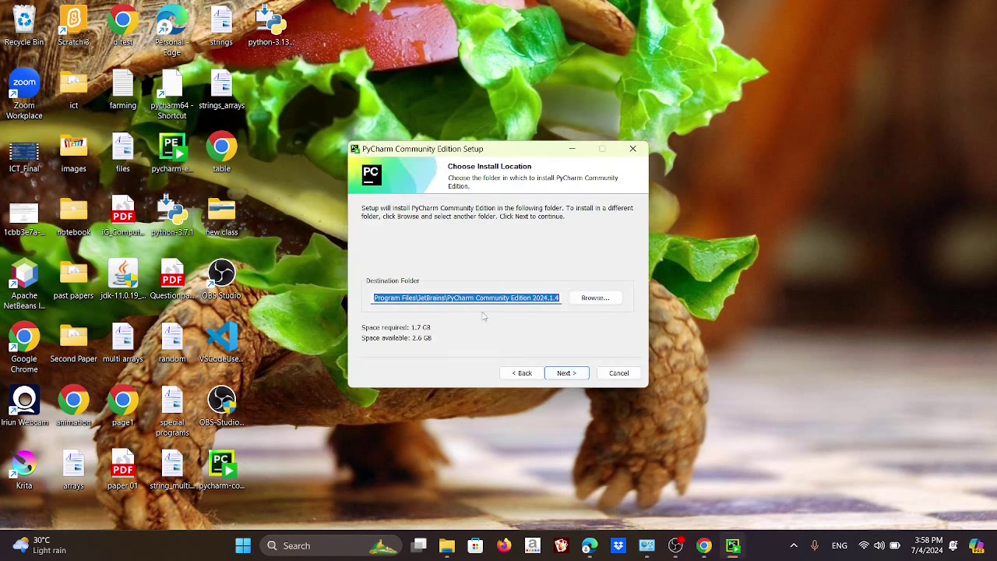
left_click(571, 374)
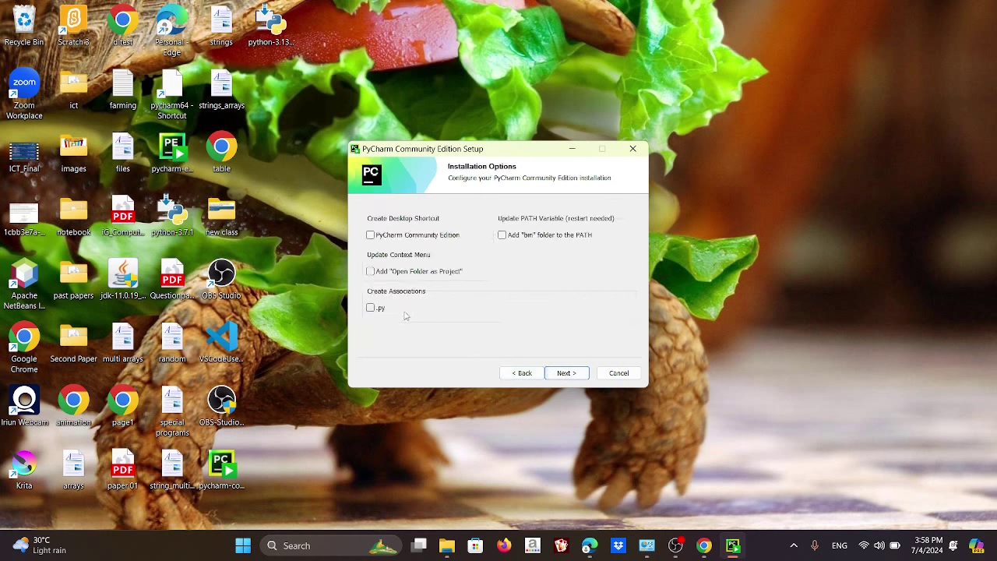
left_click(372, 236)
left_click(502, 236)
left_click(566, 373)
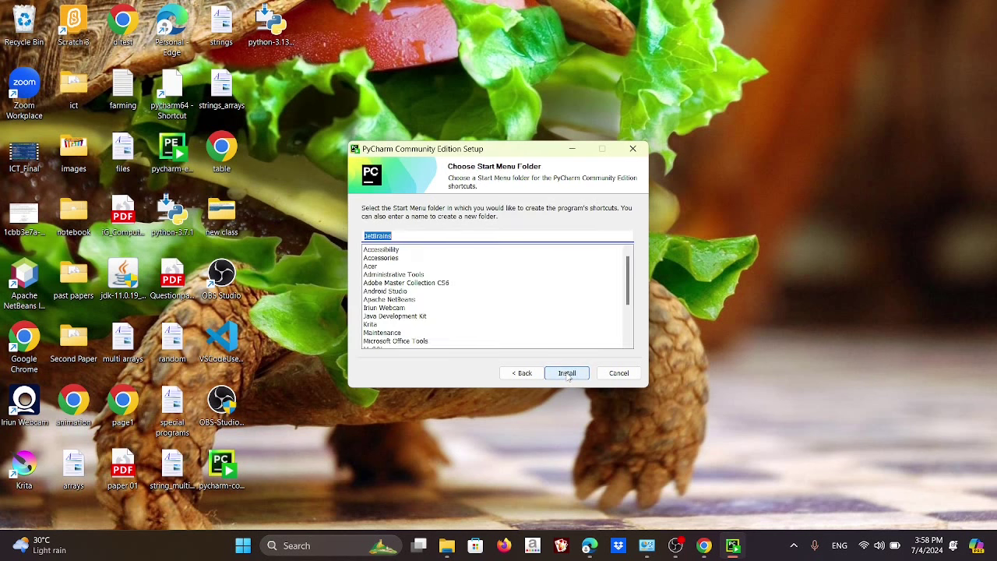
left_click(567, 373)
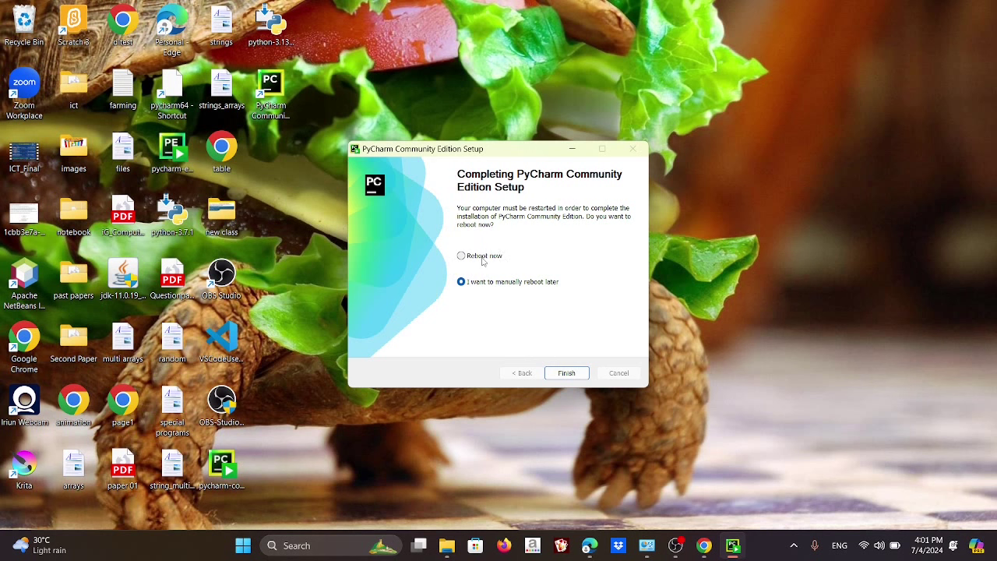
Step: Finish the PyCharm setup choosing to reboot later, then select the new PyCharm desktop shortcut
left_click(566, 375)
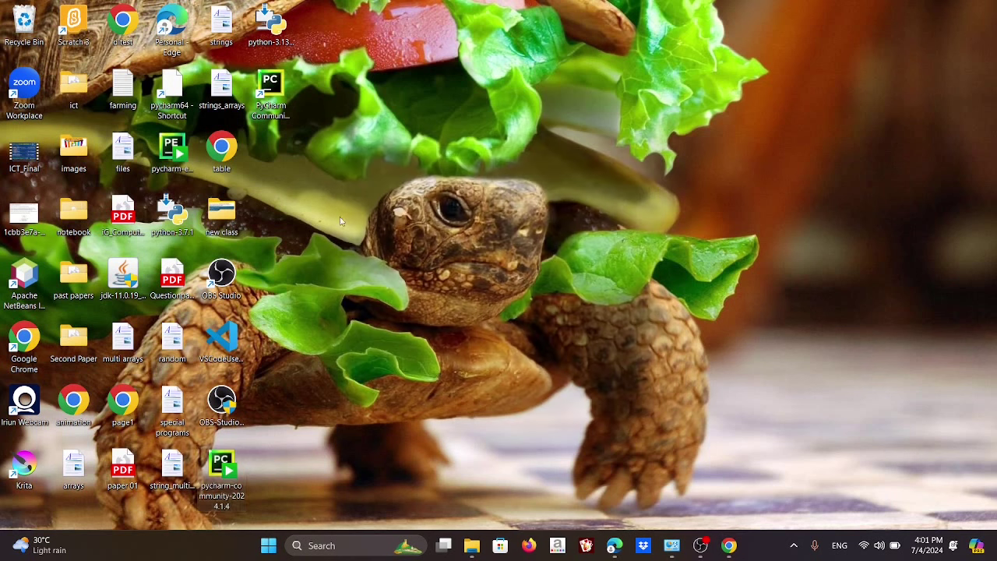
left_click(277, 84)
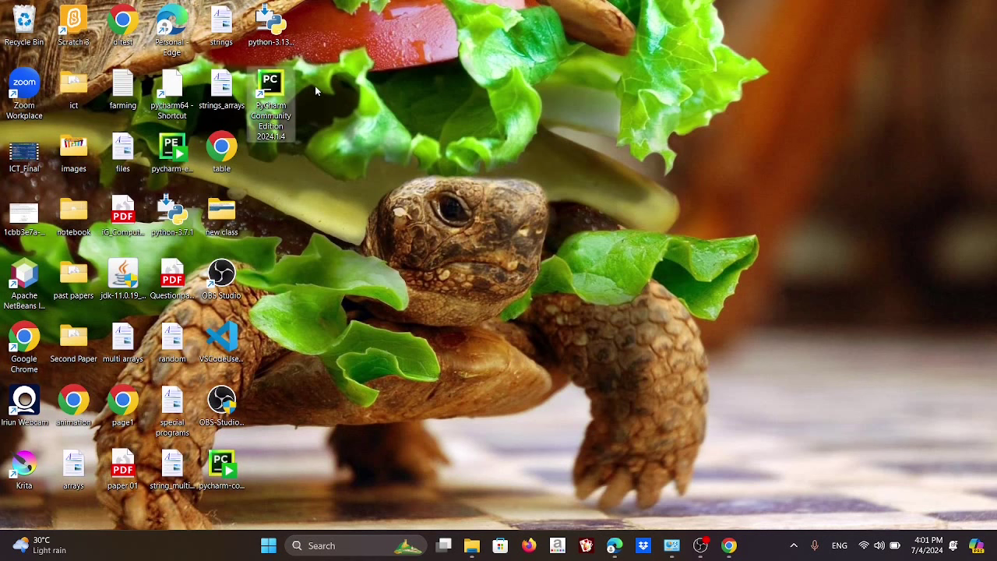
Step: Launch PyCharm, maximize the Welcome window, and start a New Project
double_click(266, 84)
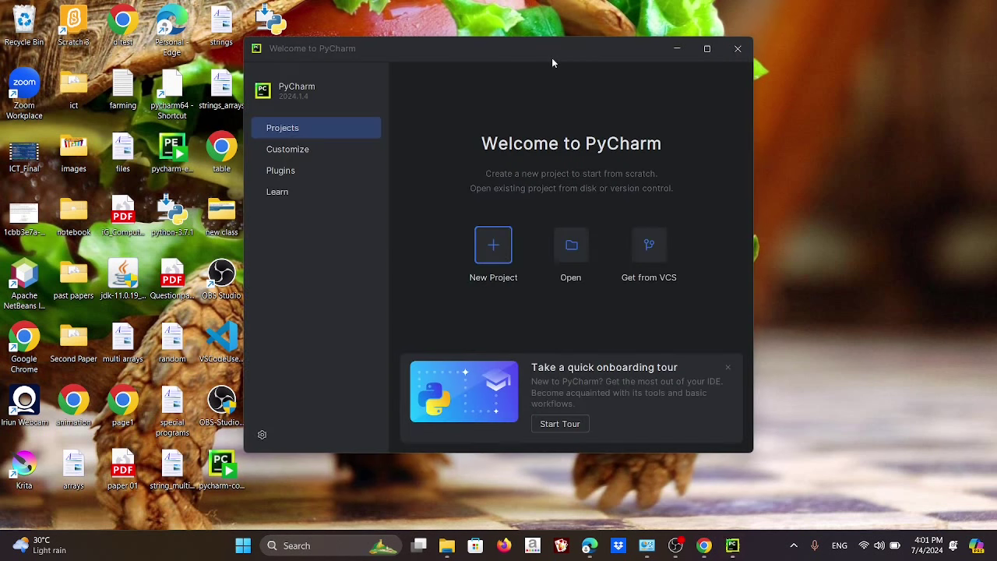
left_click(707, 49)
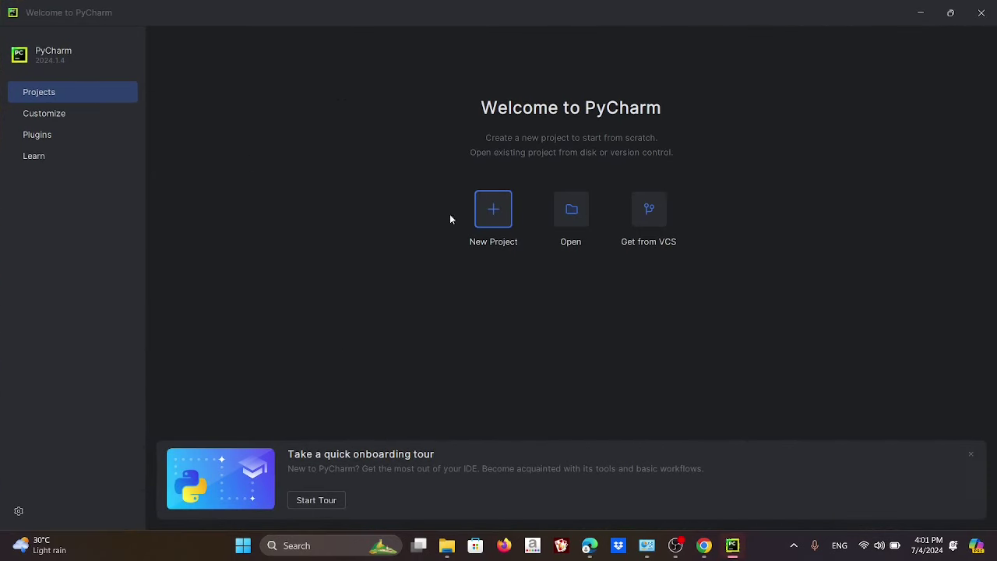
left_click(495, 215)
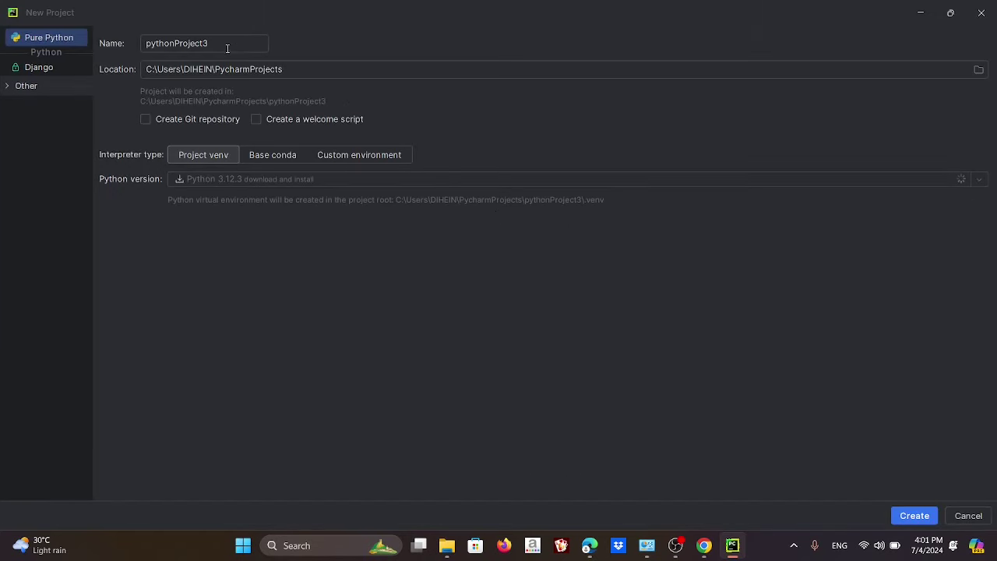
Step: Rename the project from pythonProject3 to 'sdp group01' and create it
left_click_drag(213, 43, 109, 40)
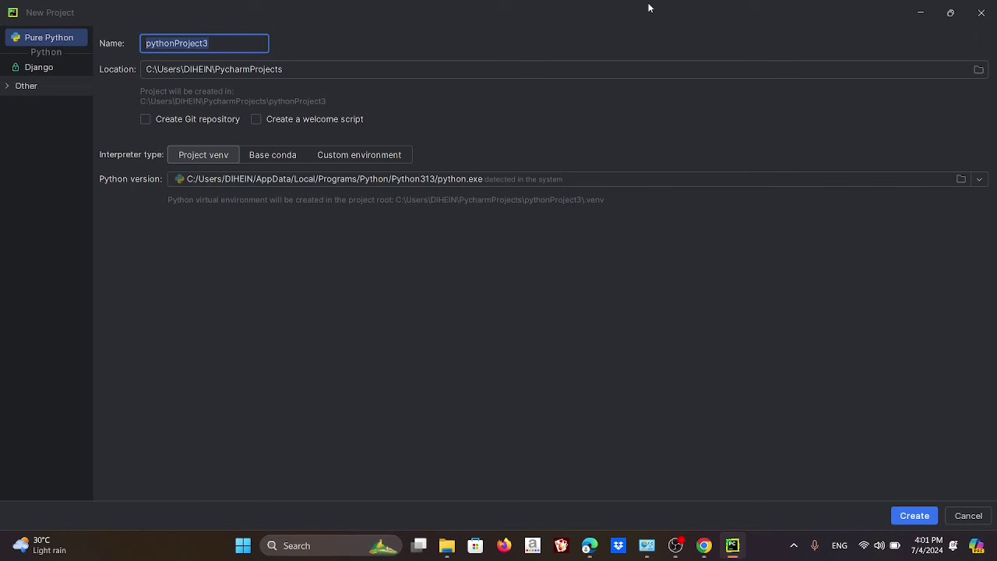
type("sdp")
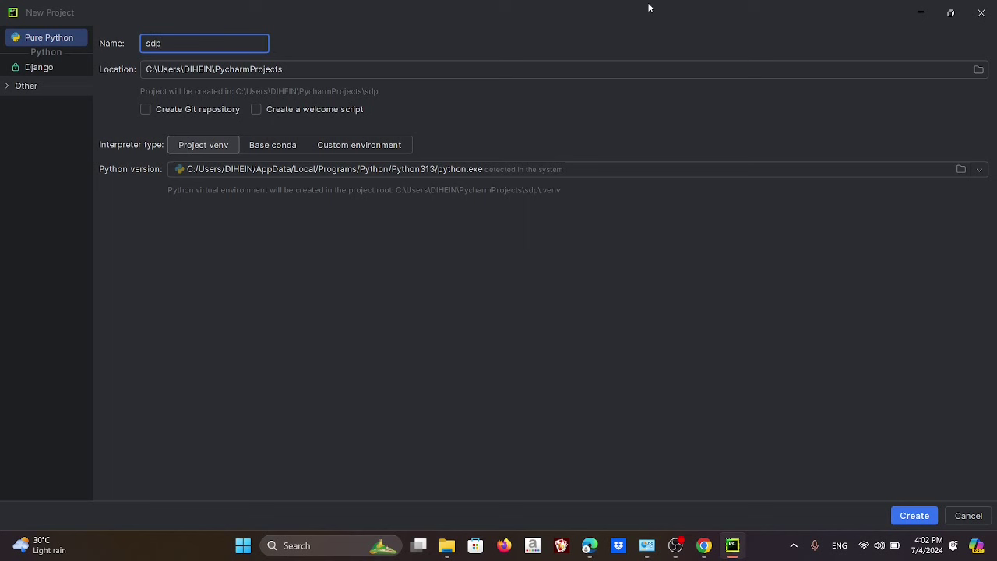
type(" grop")
key("BackSpace")
type("up01")
left_click(916, 517)
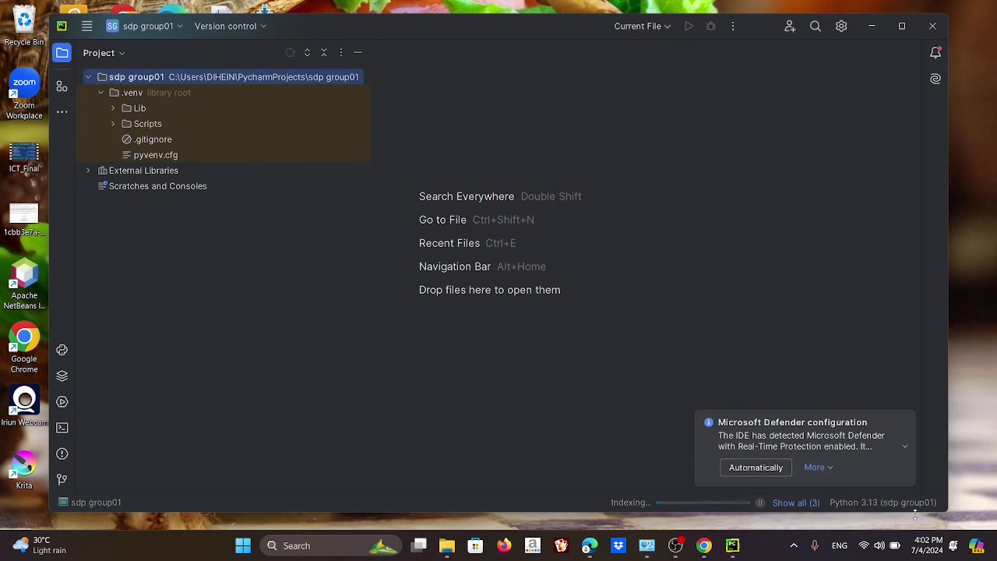
Step: Maximize the PyCharm window and add a 'day 01' directory to the sdp group01 project root
left_click(899, 27)
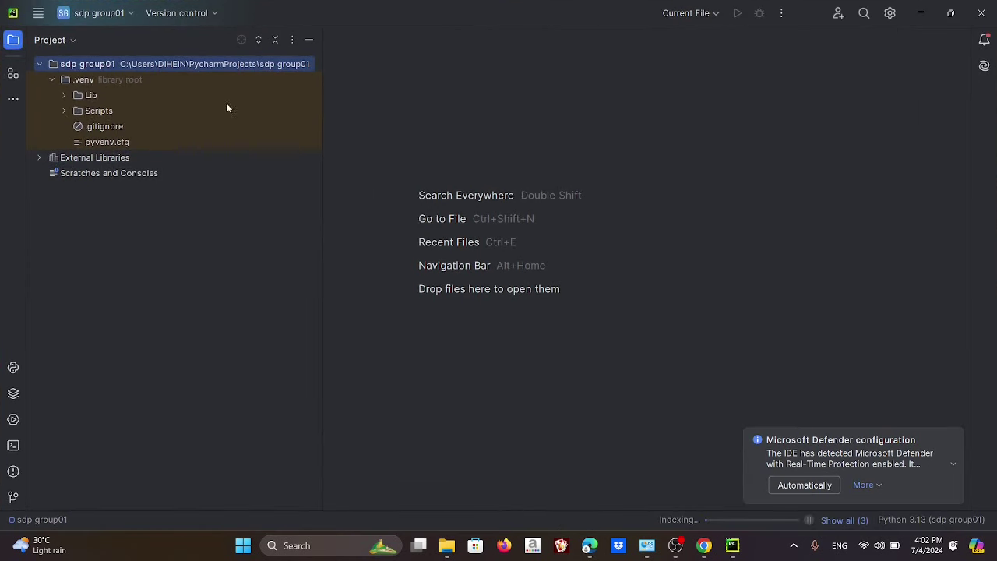
right_click(121, 68)
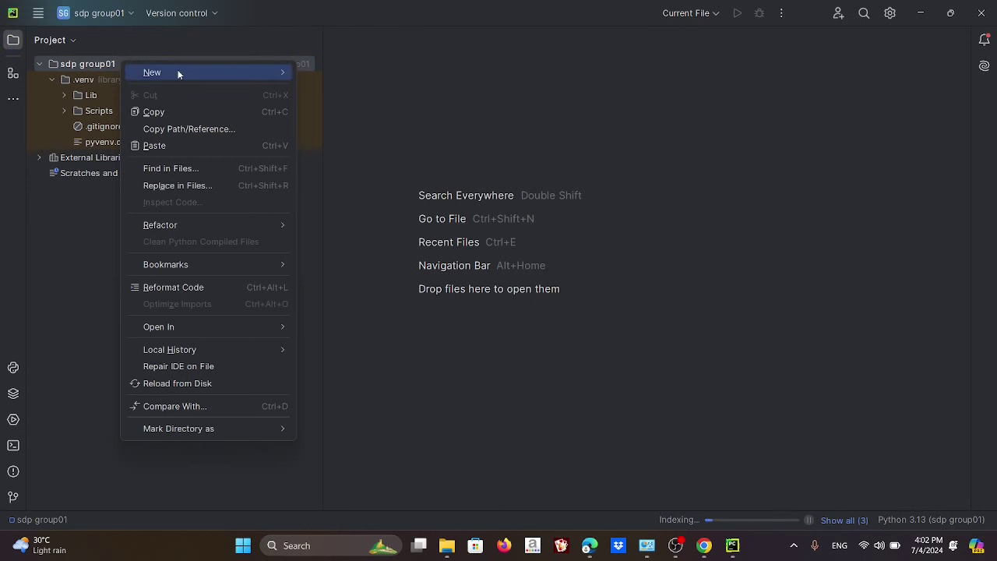
mouse_move(177, 71)
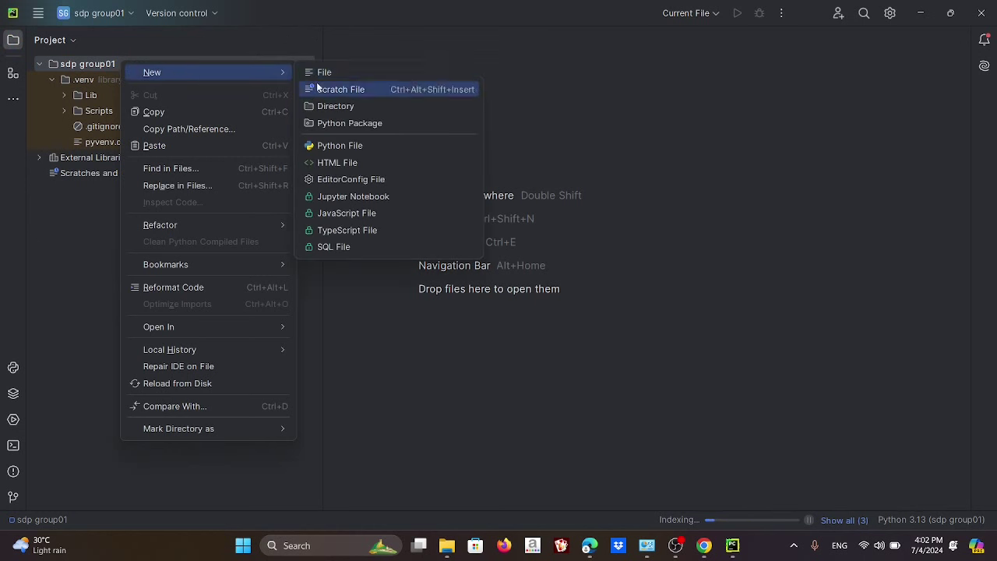
left_click(341, 111)
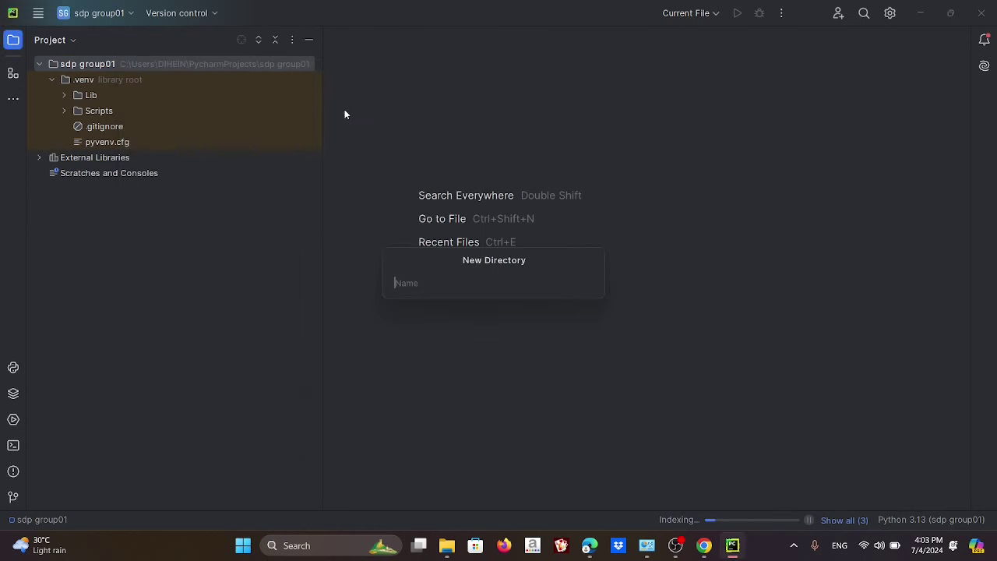
type("day 01")
key("Return")
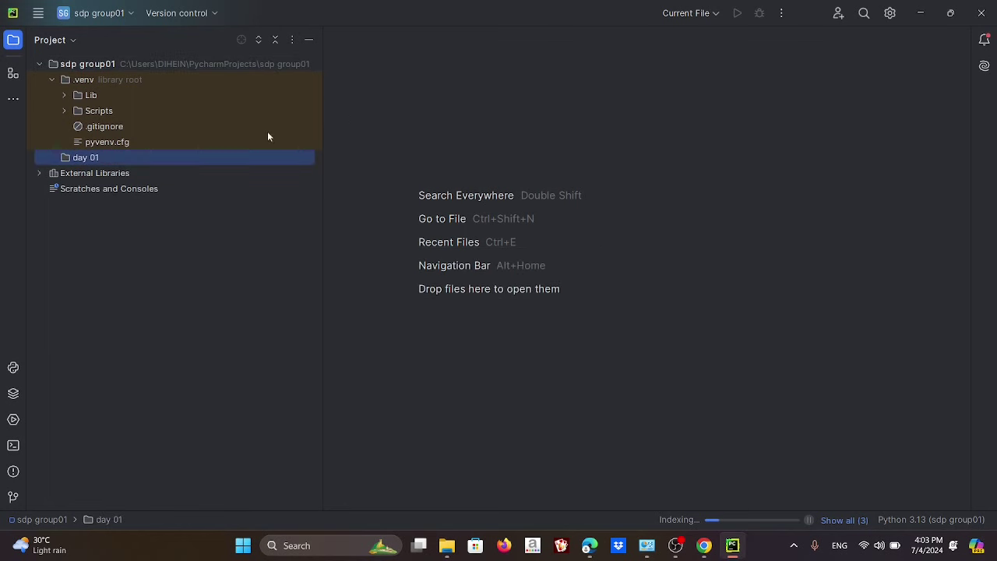
Step: Create a Python file named '01 variable' inside the day 01 folder
right_click(101, 158)
mouse_move(195, 163)
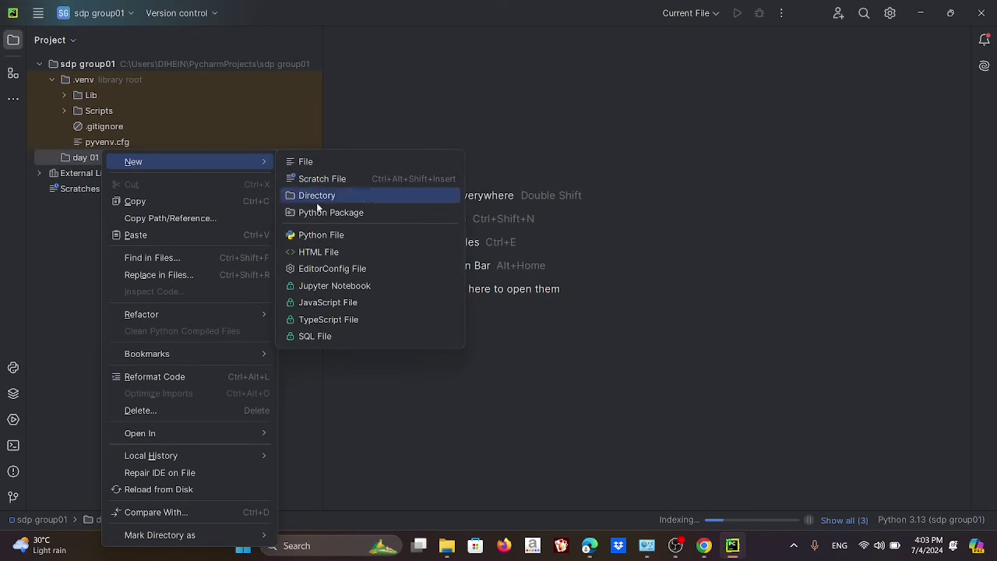
left_click(332, 234)
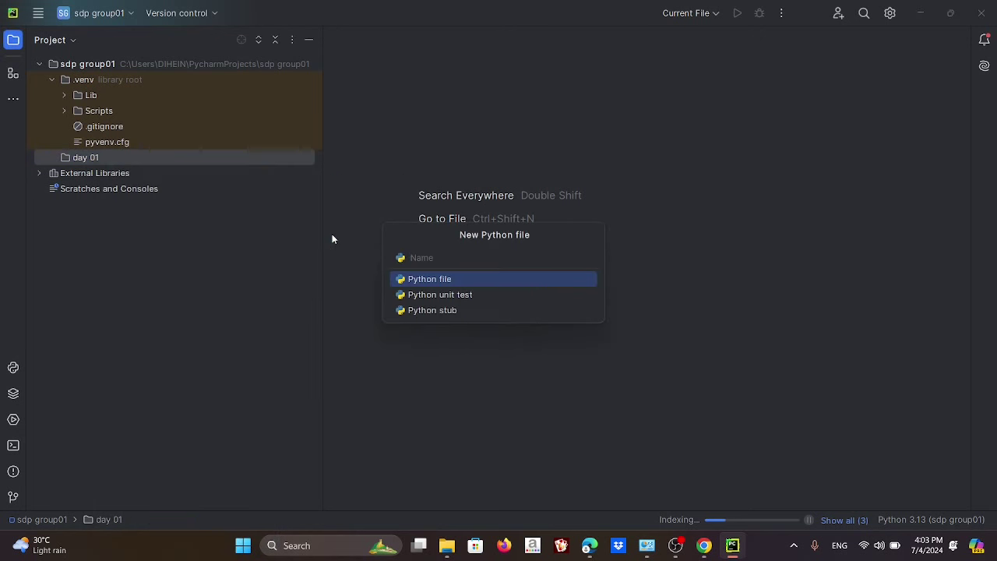
type("variable")
key("Left")
key("Left")
key("Left")
key("Left")
key("Left")
key("Left")
key("Left")
key("Left")
type("01")
key("Return")
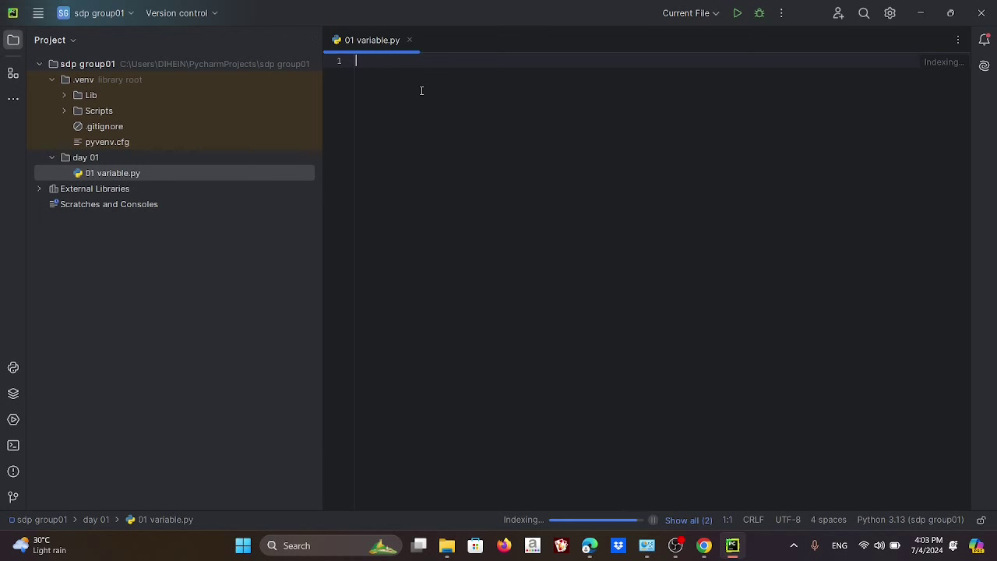
Step: Write 'number = 10' on line 1 and 'print(number)' on line 2, using autocompletion for number
type("n")
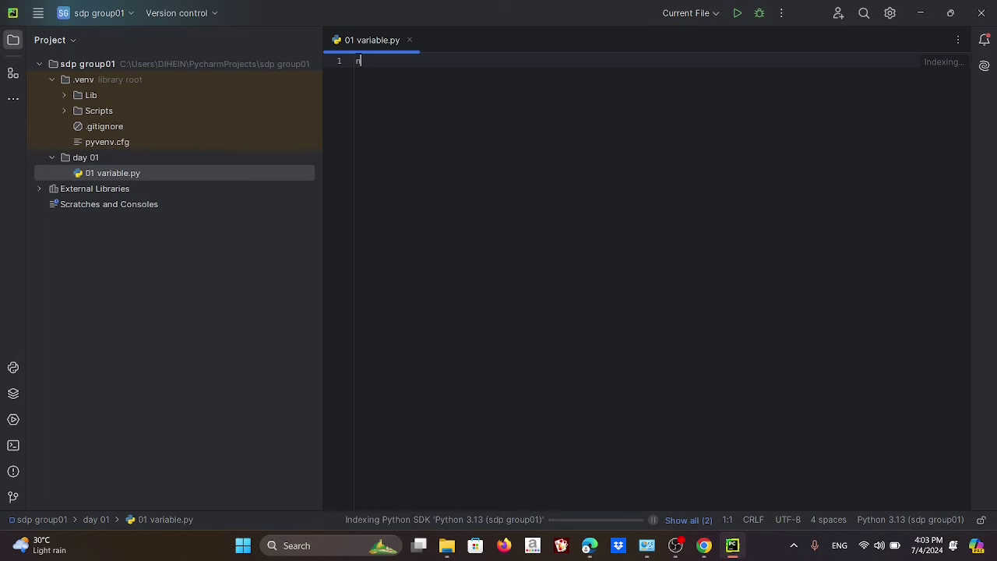
type("umber =")
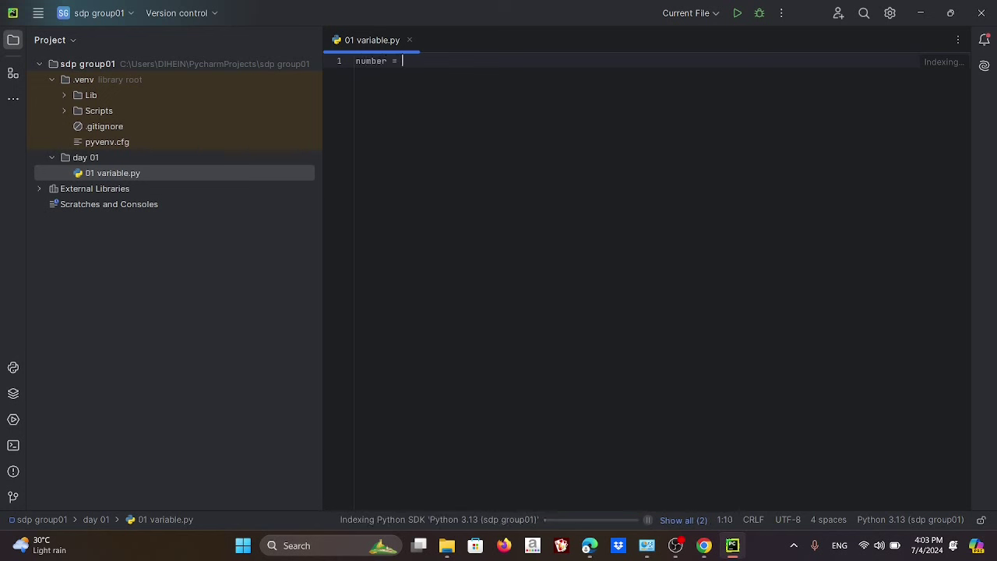
type(" 10")
key("Return")
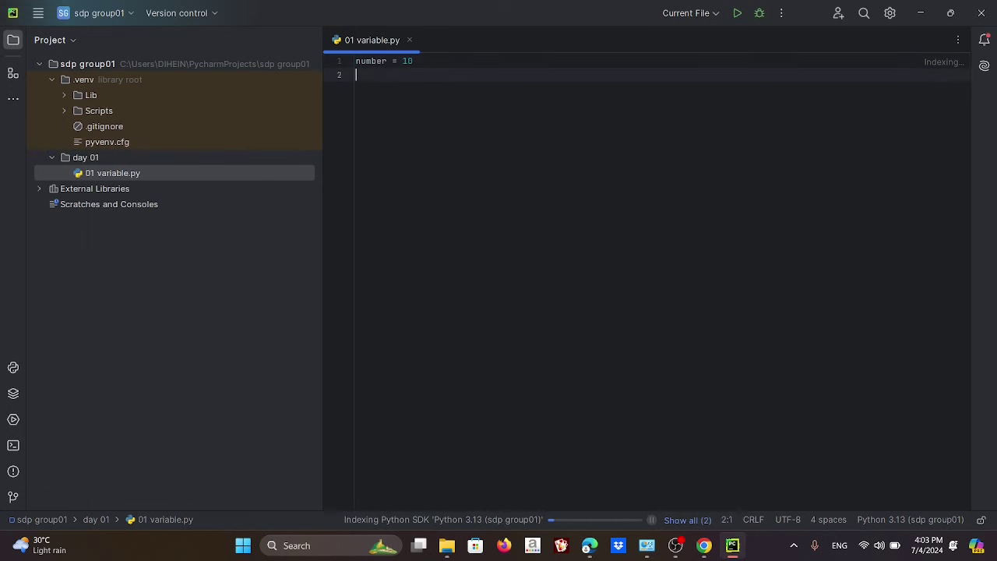
type("print")
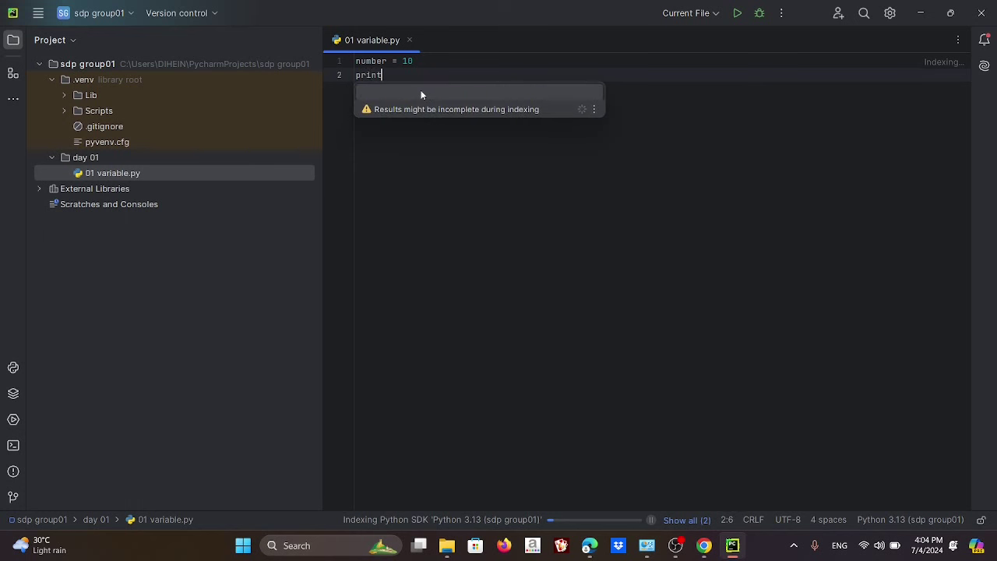
type("(")
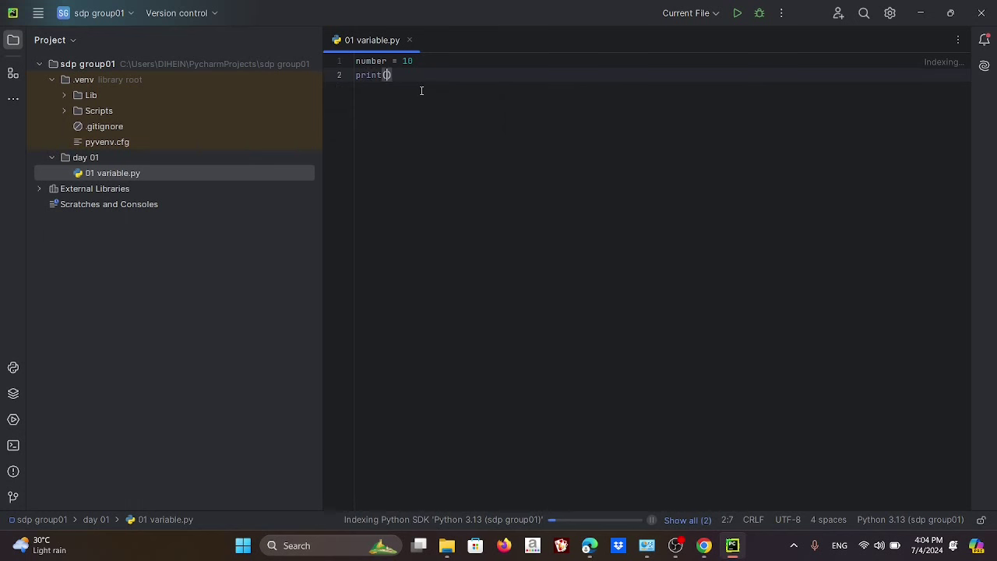
type("num")
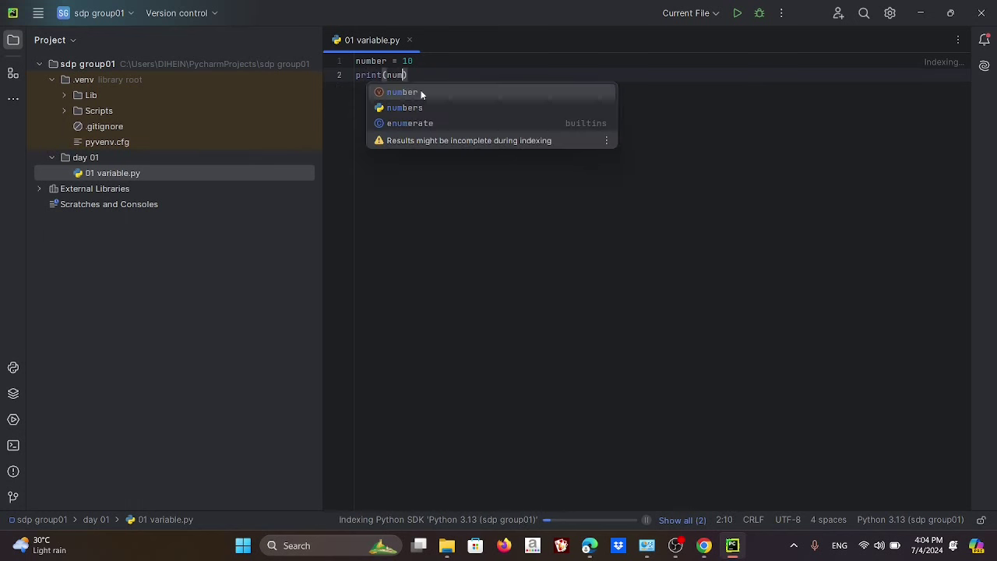
left_click(421, 93)
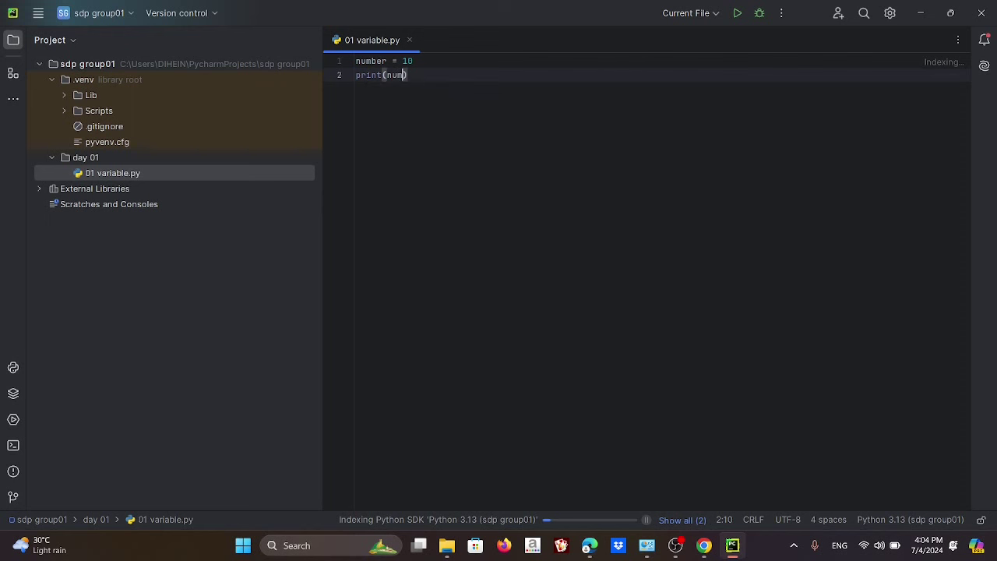
Step: Run the '01 variable' script from its context menu in the Project tree
right_click(457, 105)
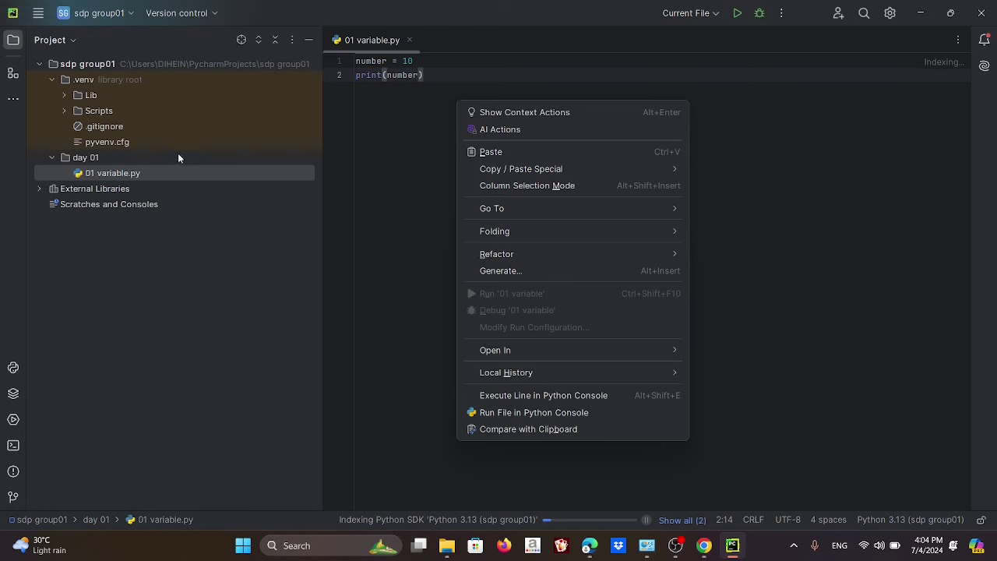
left_click(134, 176)
right_click(132, 172)
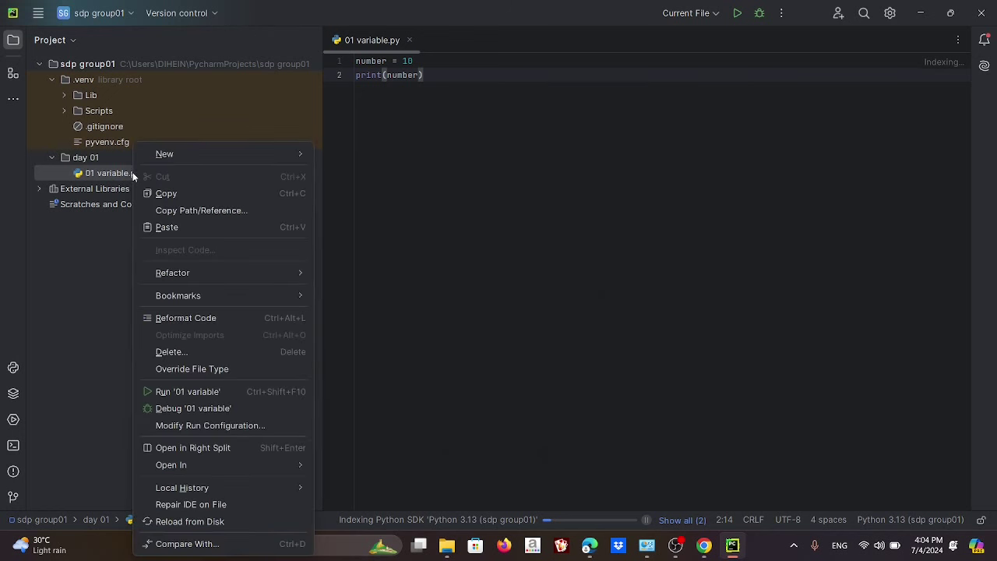
left_click(172, 392)
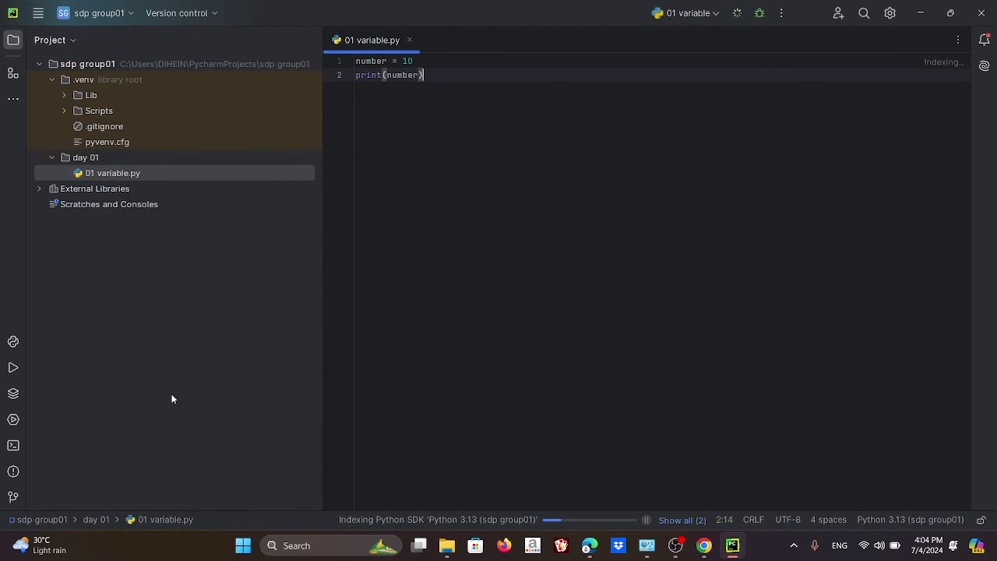